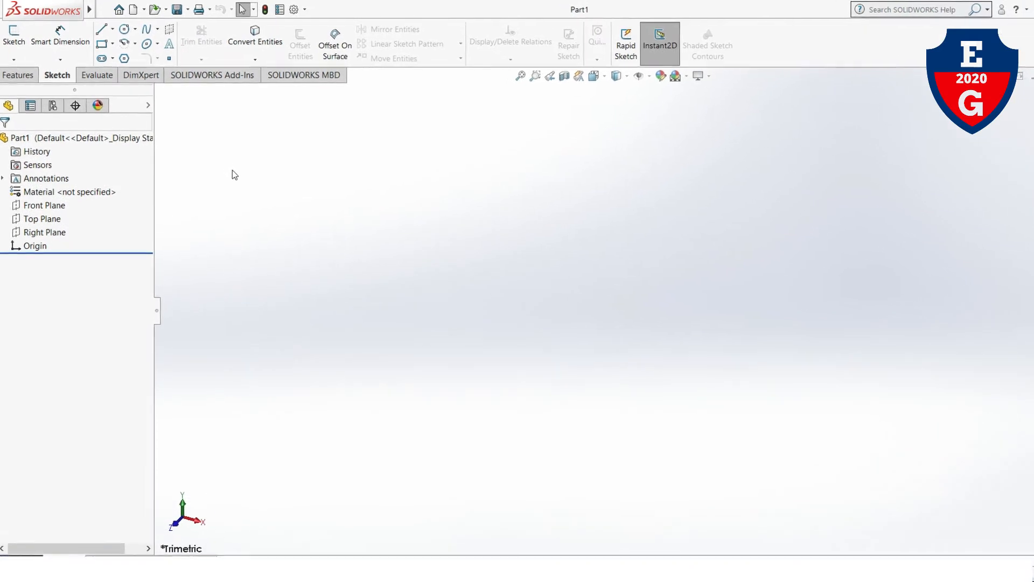
Step: Open a sketch on the Front Plane and draw a vertical centerline running through the origin
left_click(138, 37)
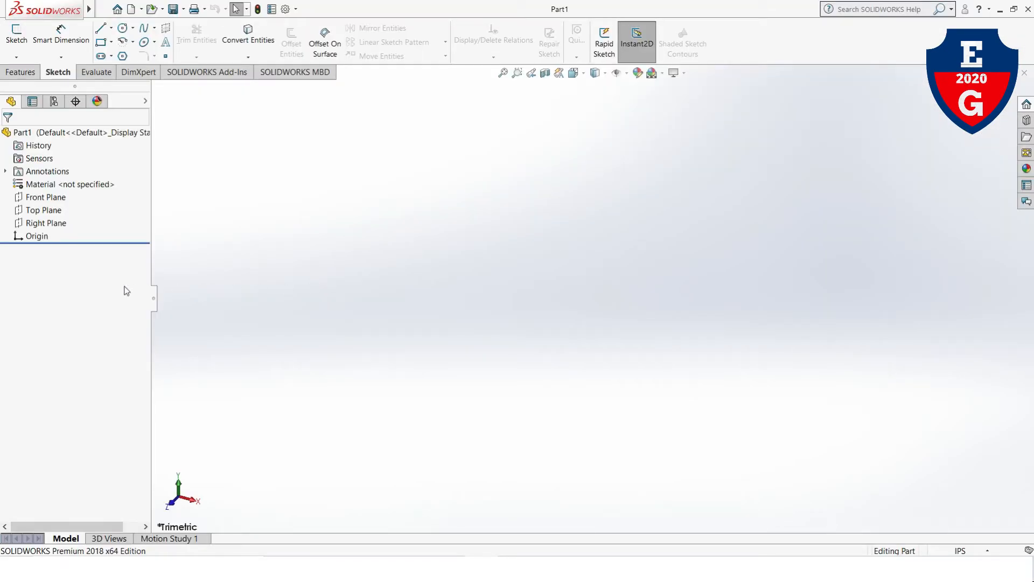
left_click(50, 202)
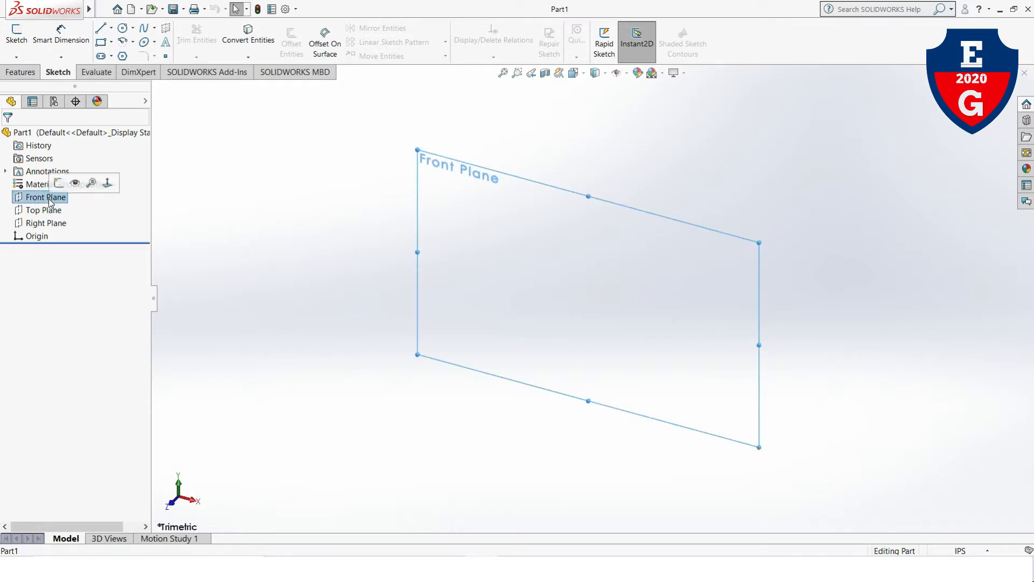
left_click(58, 184)
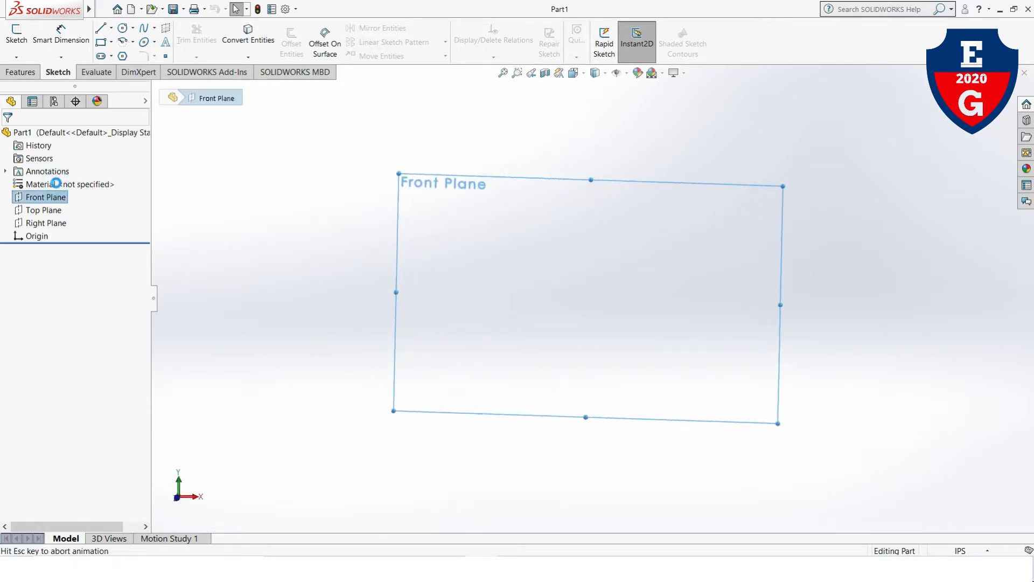
left_click(111, 27)
left_click(128, 56)
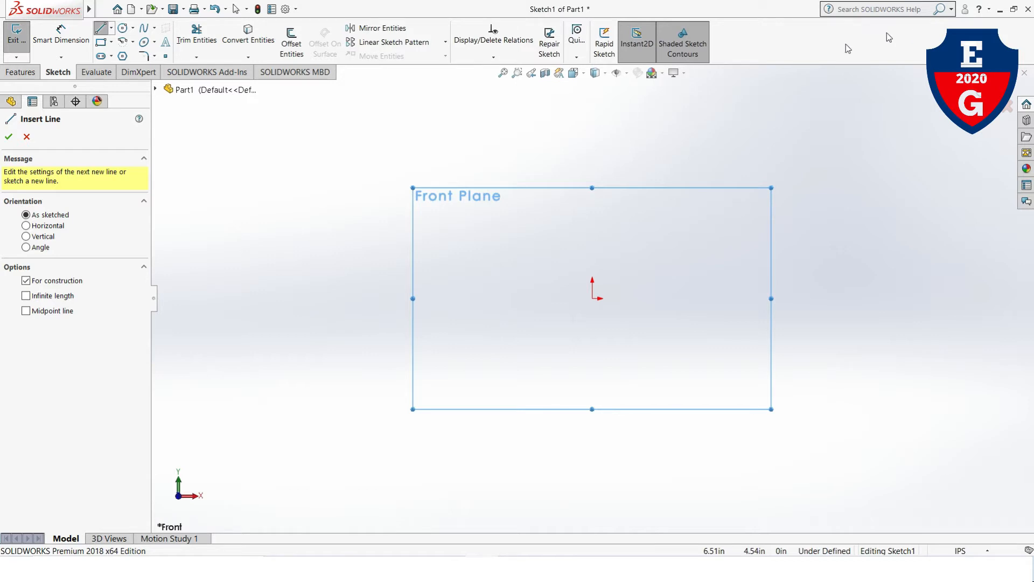
left_click(592, 433)
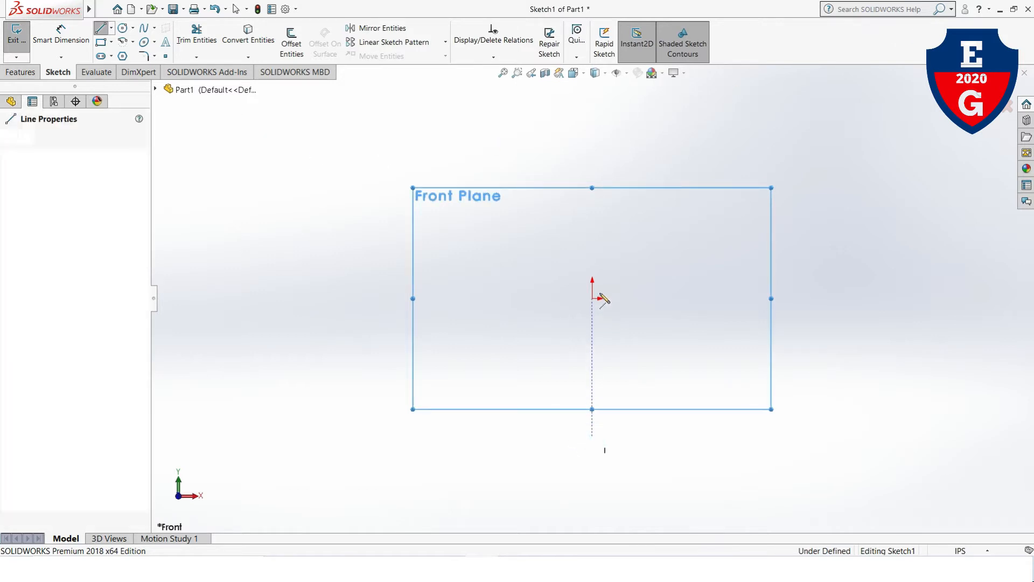
left_click(592, 109)
key("Escape")
Step: Draw a second vertical centerline about 6.33 in long, about 4.5 in to the right of the first
left_click(111, 28)
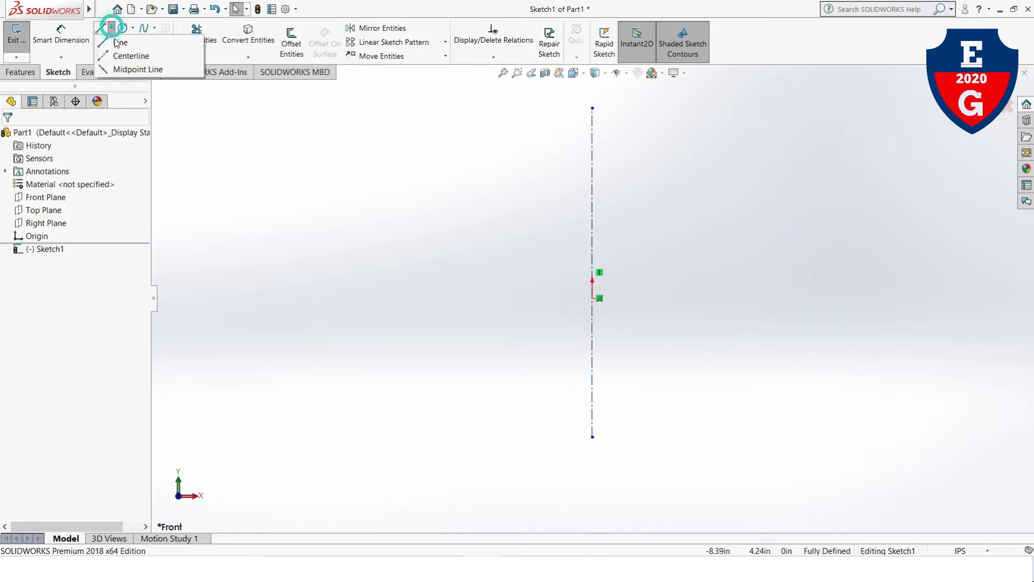
left_click(120, 57)
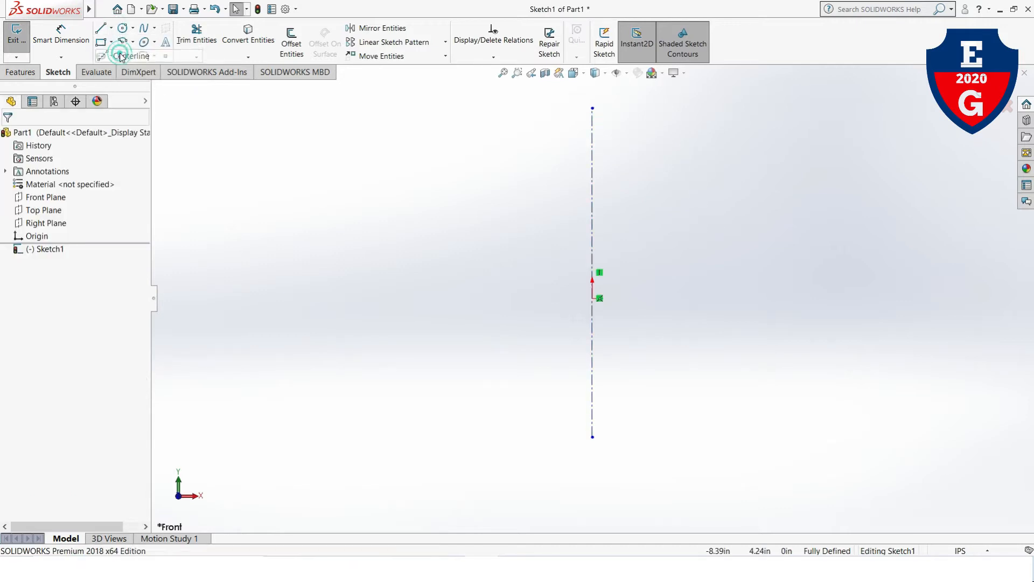
left_click(822, 432)
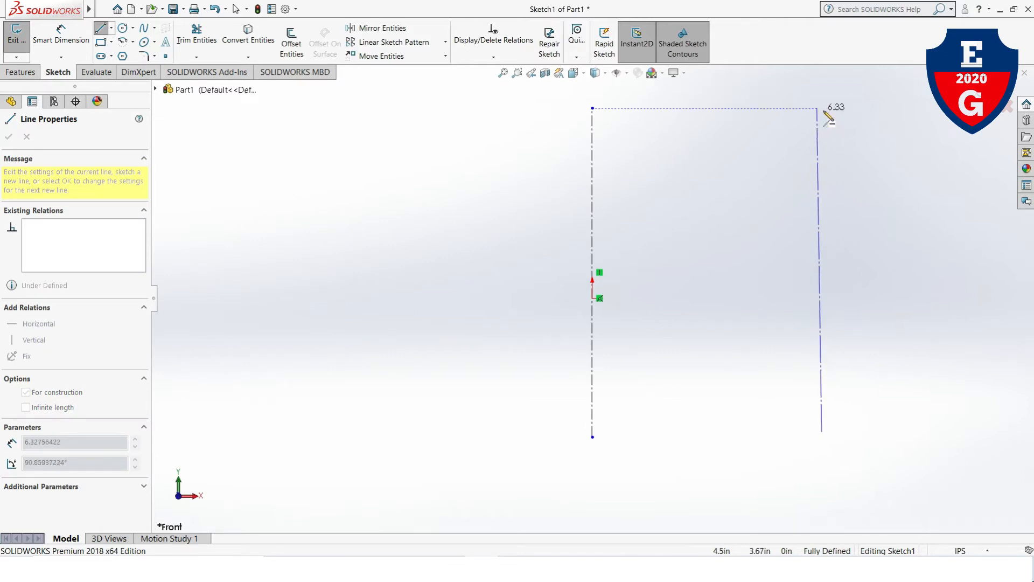
left_click(822, 108)
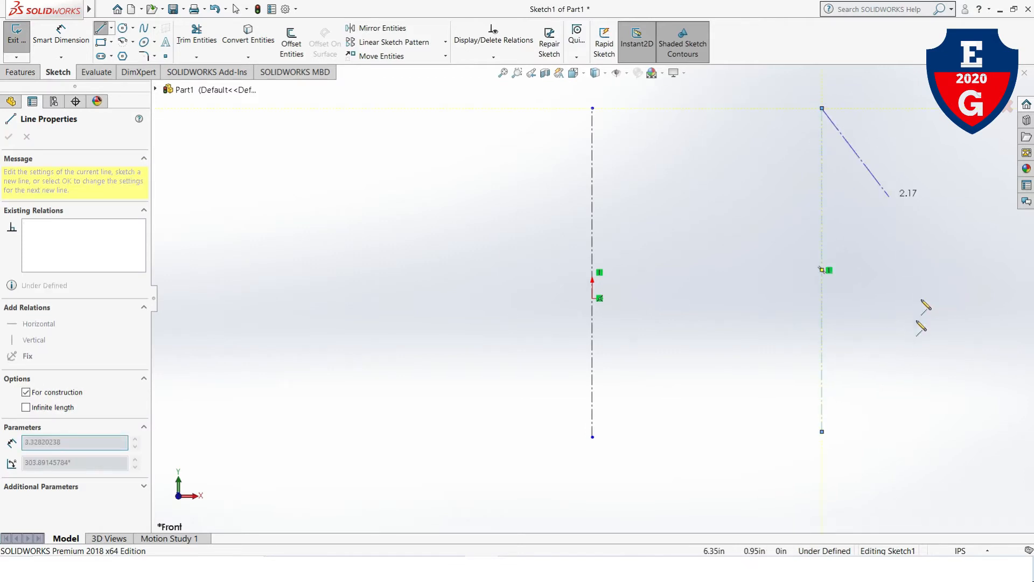
key("Escape")
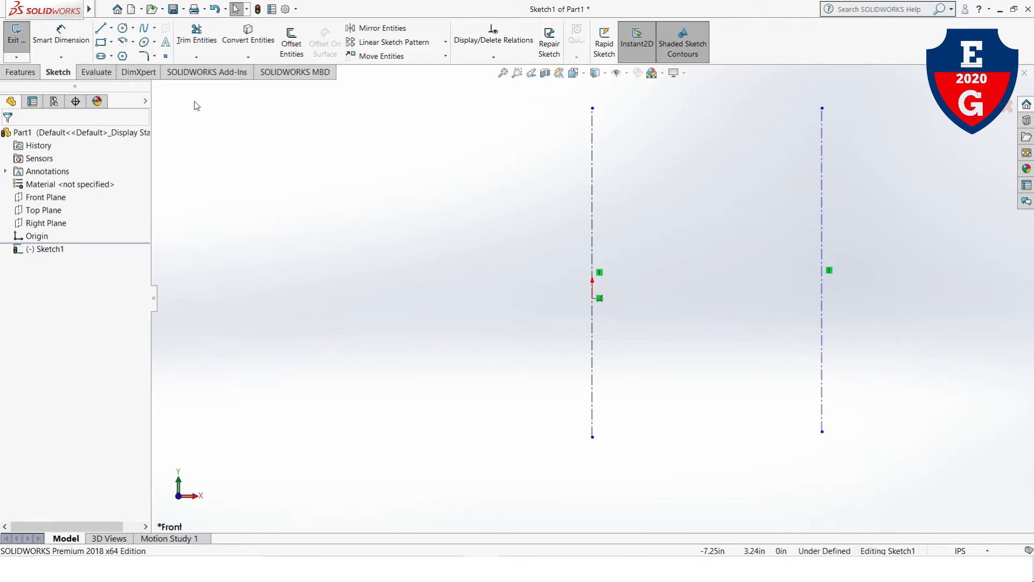
Step: Draw a horizontal centerline about 7.78 in long through the origin, crossing both vertical centerlines
left_click(111, 28)
left_click(129, 53)
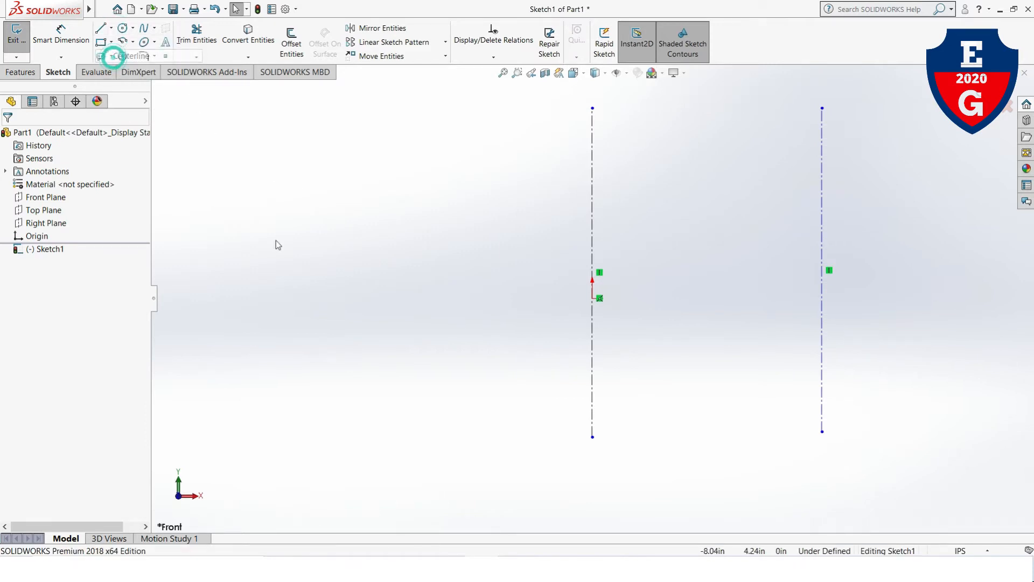
left_click(499, 298)
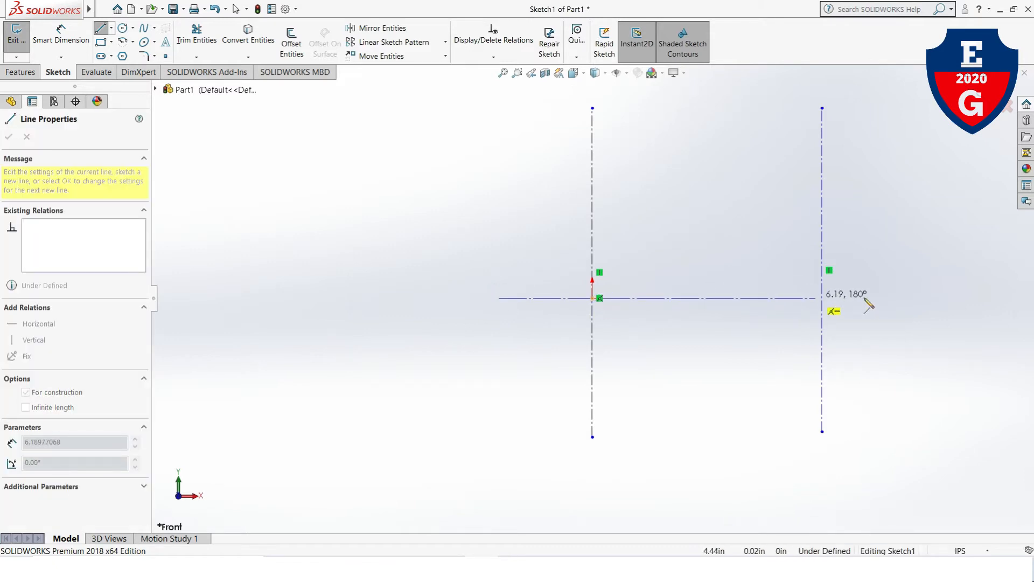
left_click(897, 298)
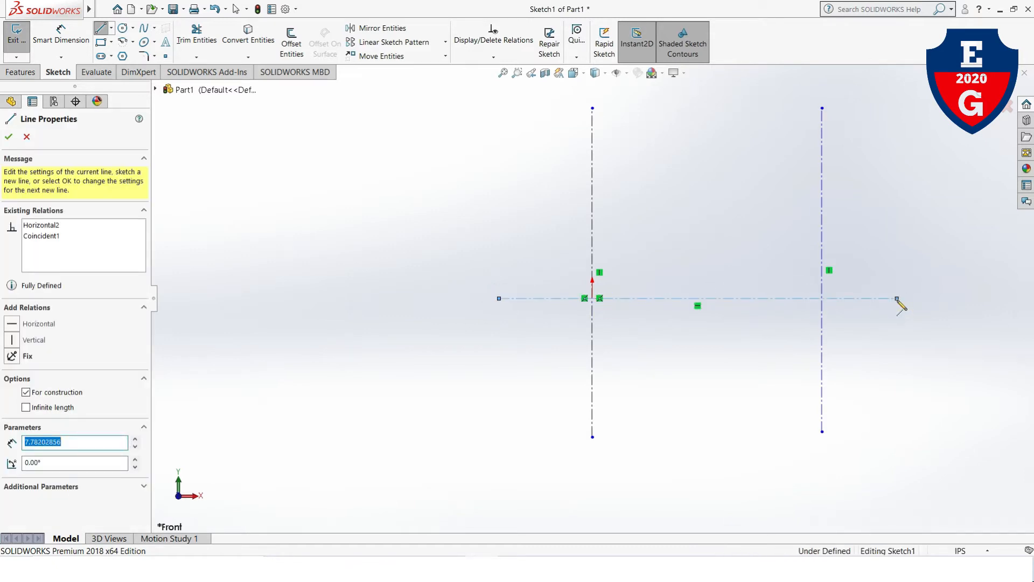
key("Escape")
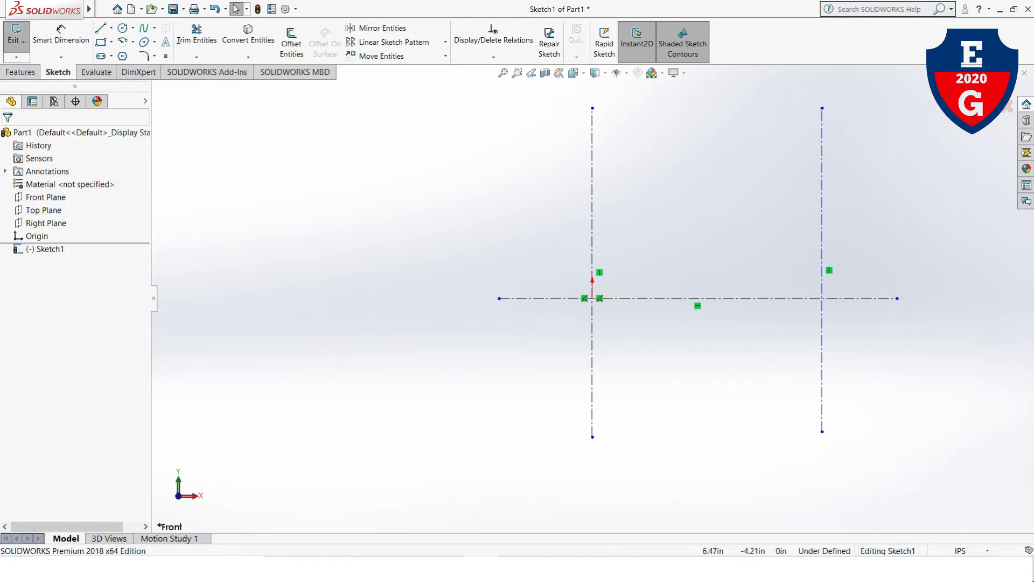
Step: Switch the document units to MMGS (millimeter, gram, second) and reopen the centerline sketch for editing
left_click(985, 551)
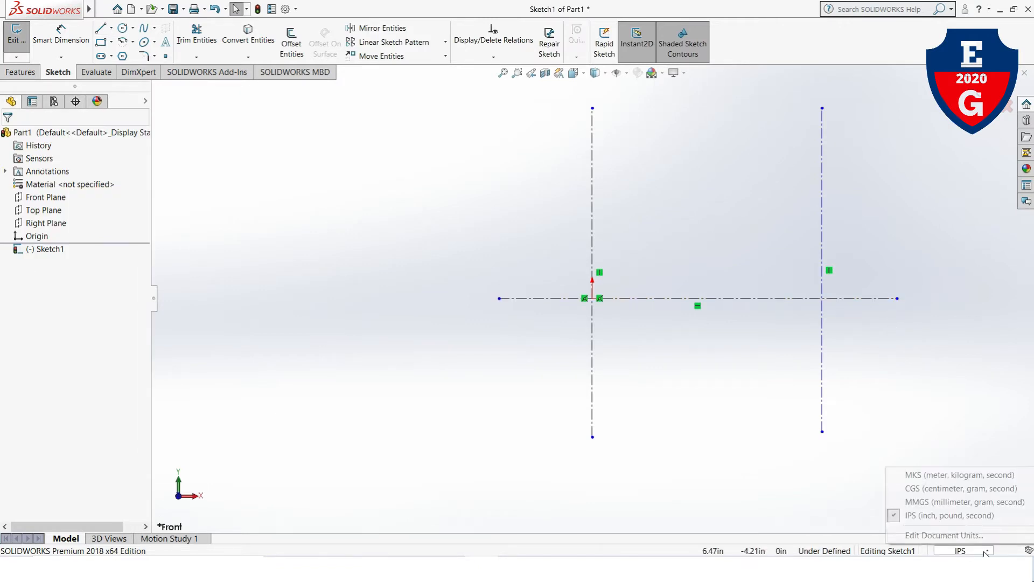
left_click(950, 502)
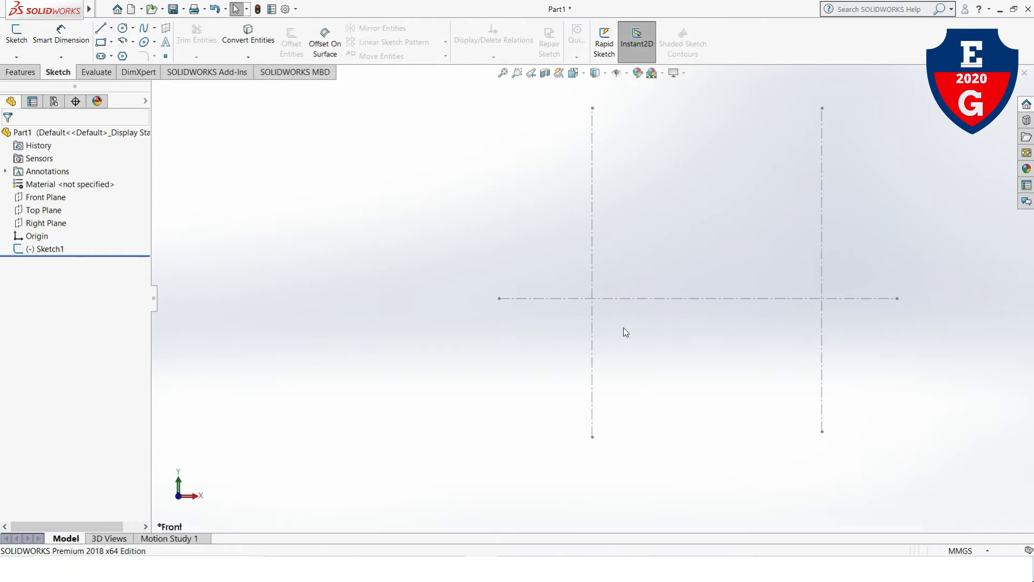
left_click(41, 249)
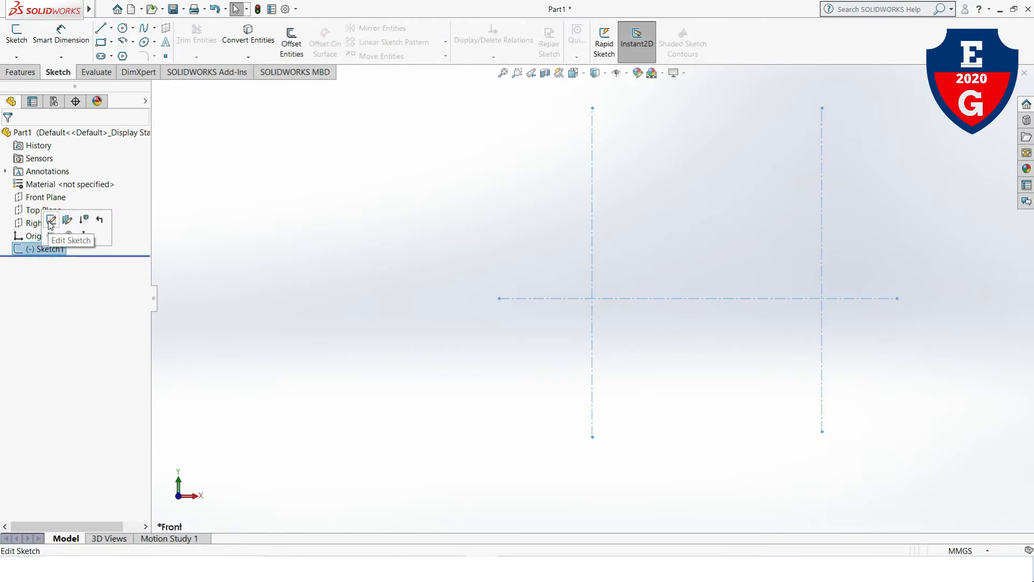
left_click(50, 219)
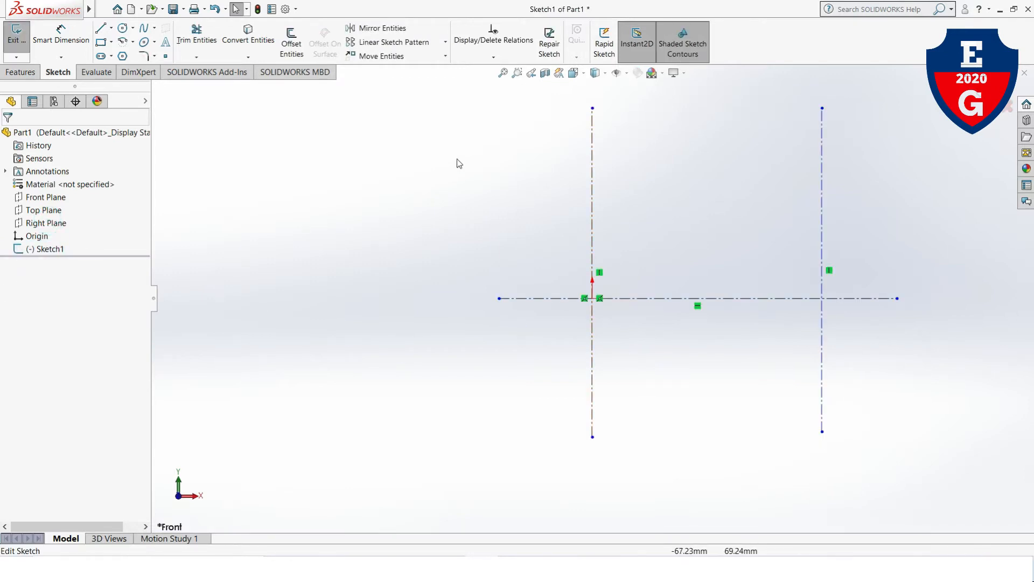
Step: Dimension the distance between the two vertical centerlines as 120 mm
left_click(61, 41)
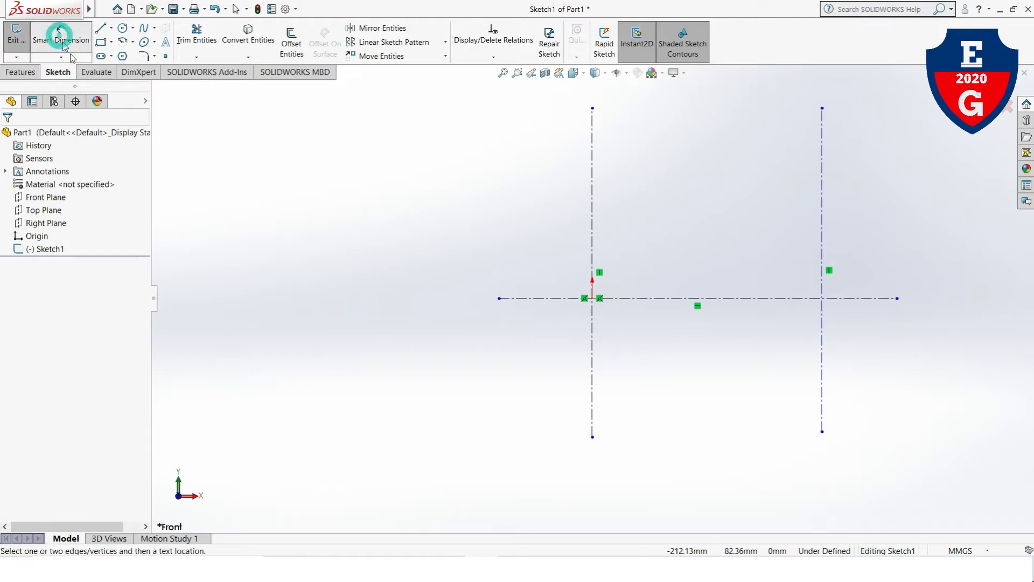
left_click(592, 380)
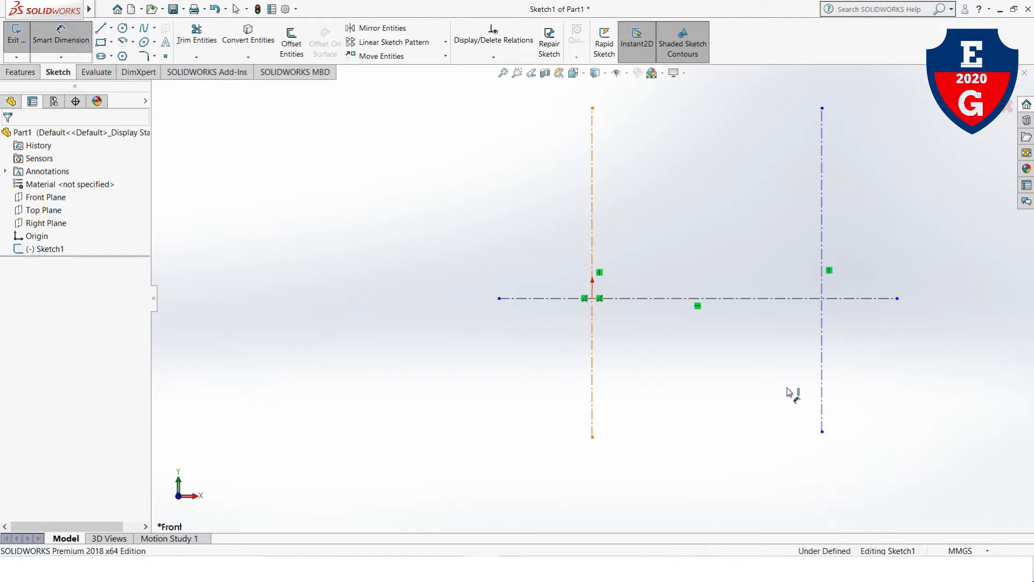
left_click(823, 392)
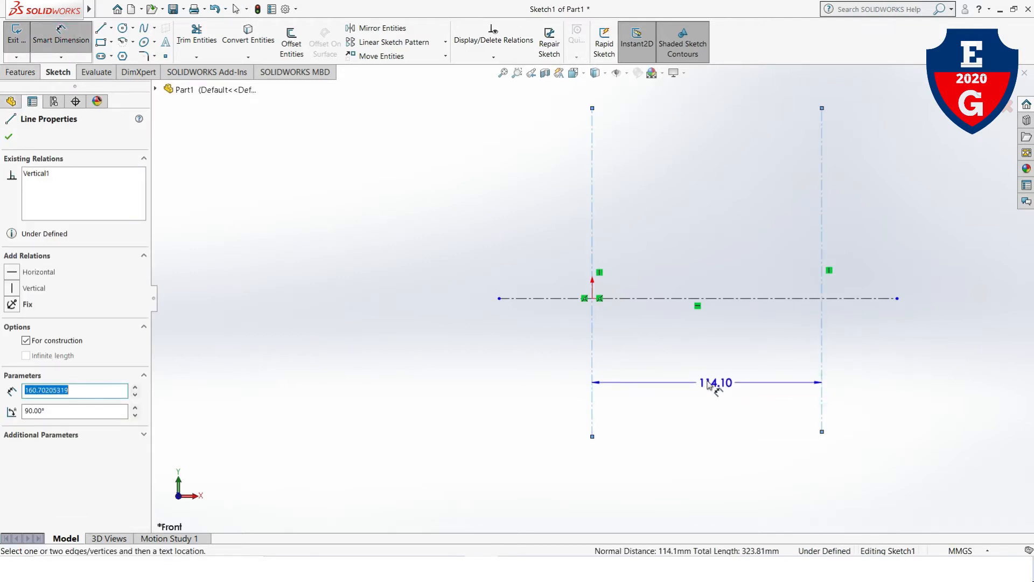
left_click(704, 384)
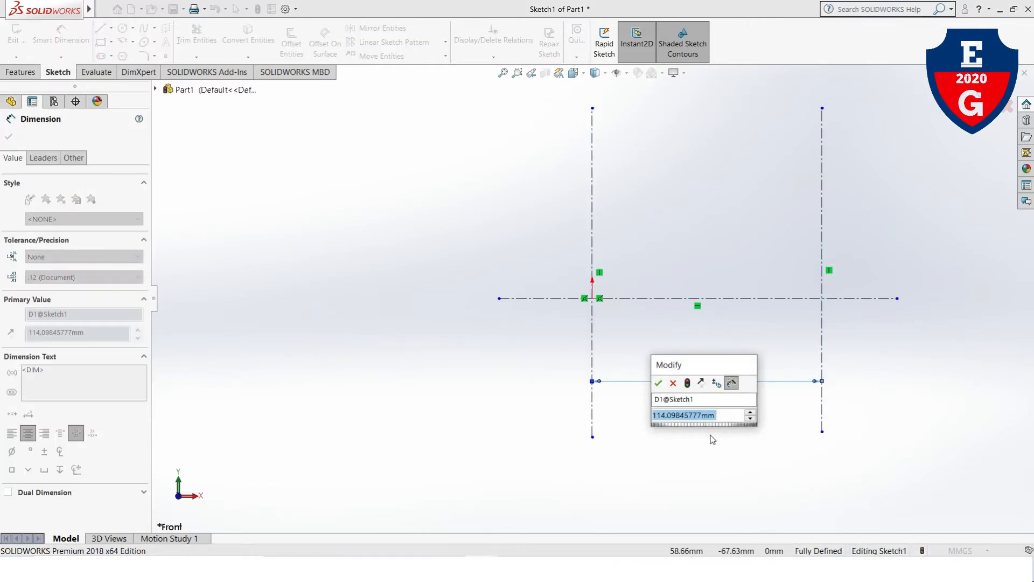
type("120")
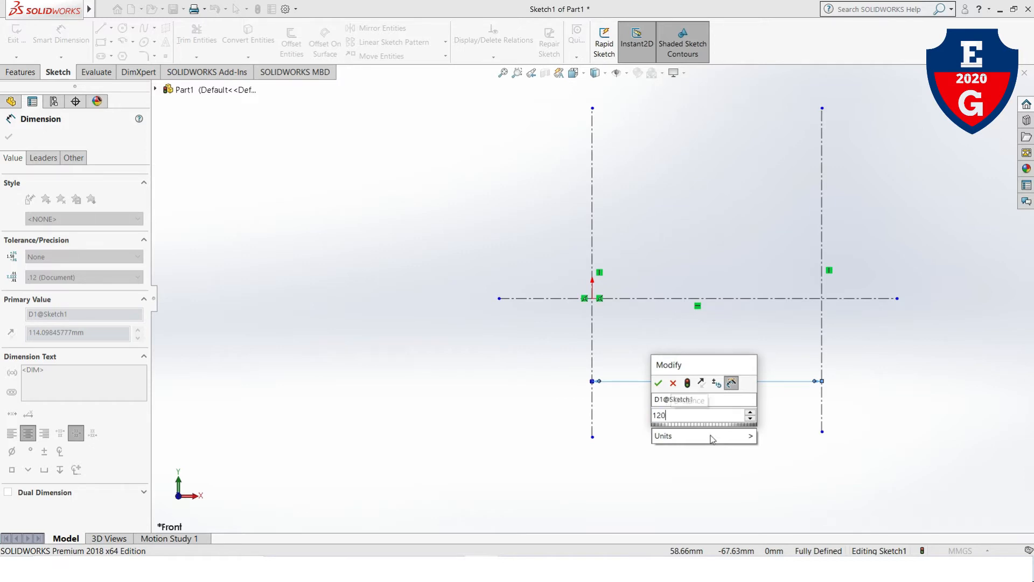
key("Return")
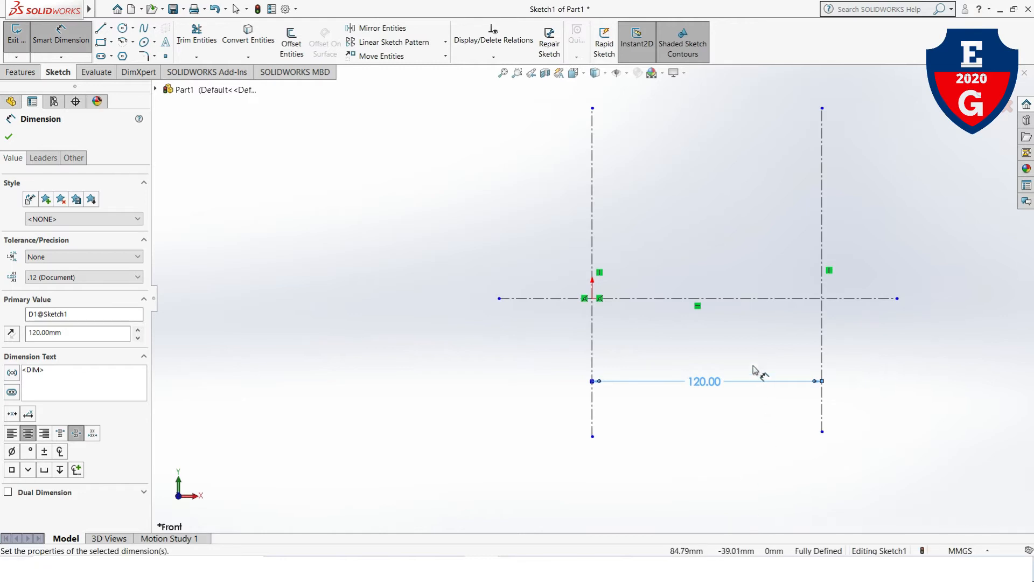
Step: Draw a circle centered on the origin and set its radius to 60 mm
left_click(133, 27)
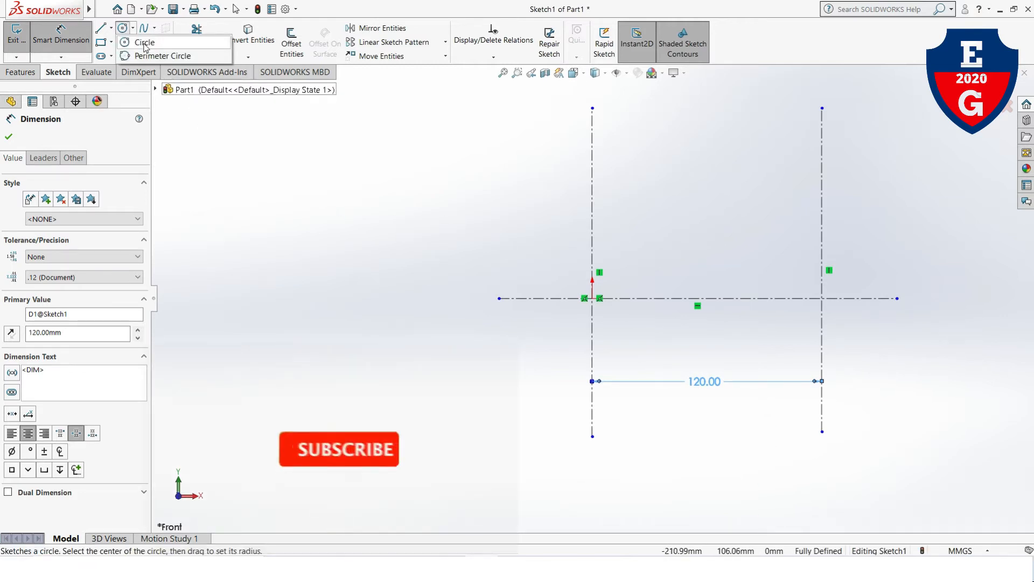
left_click(144, 43)
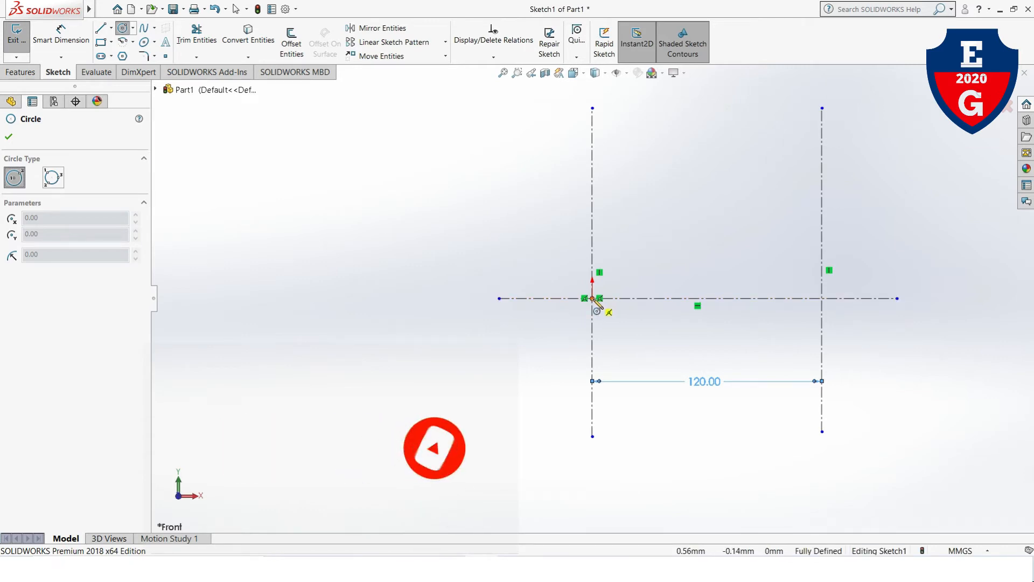
left_click(592, 298)
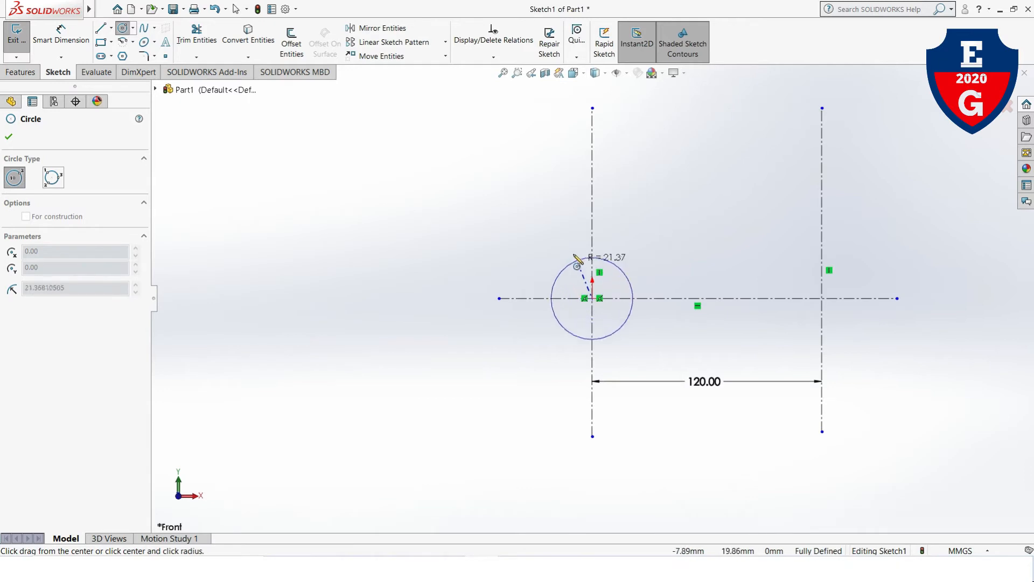
left_click(527, 219)
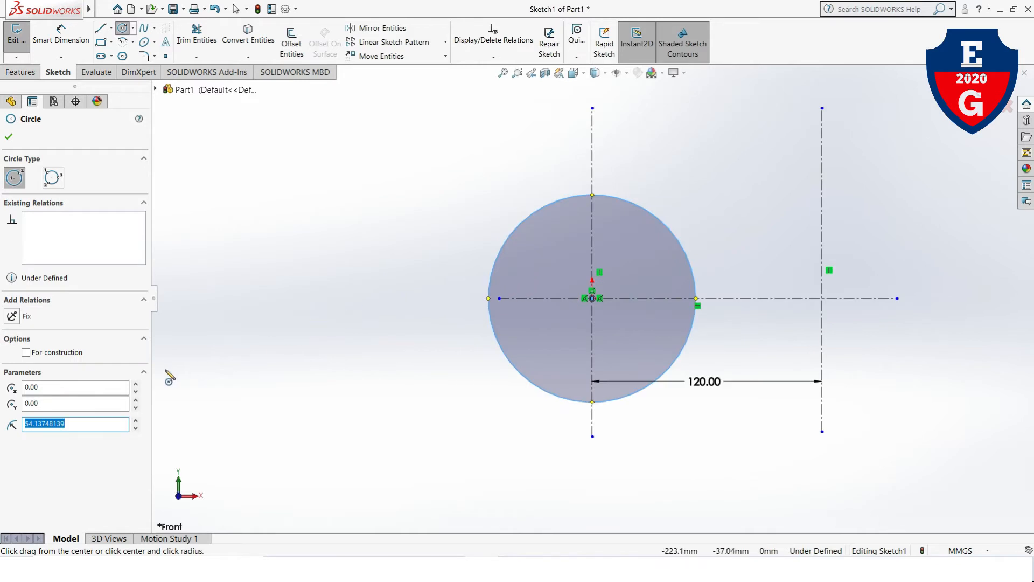
left_click_drag(72, 424, 5, 424)
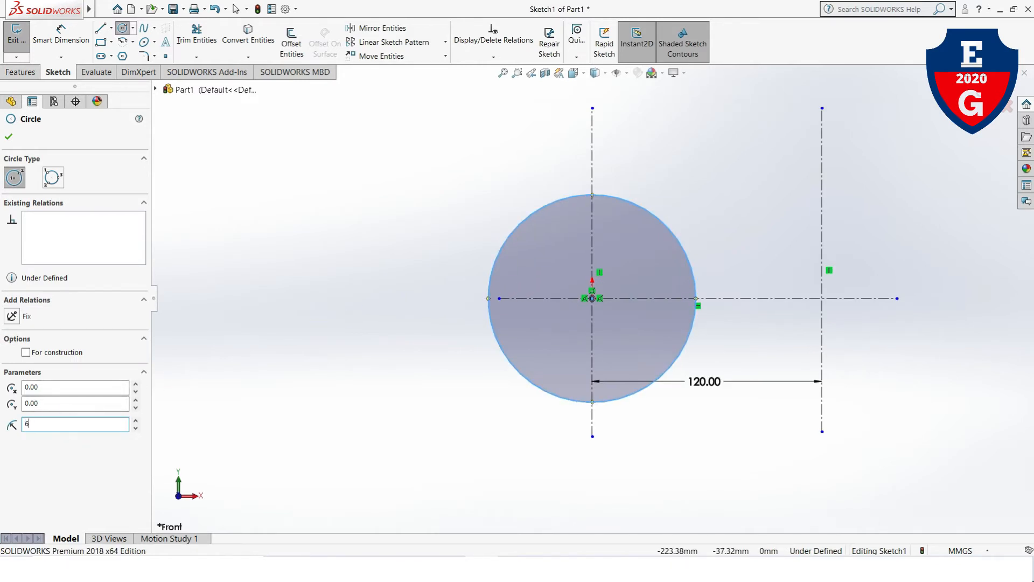
key("Return")
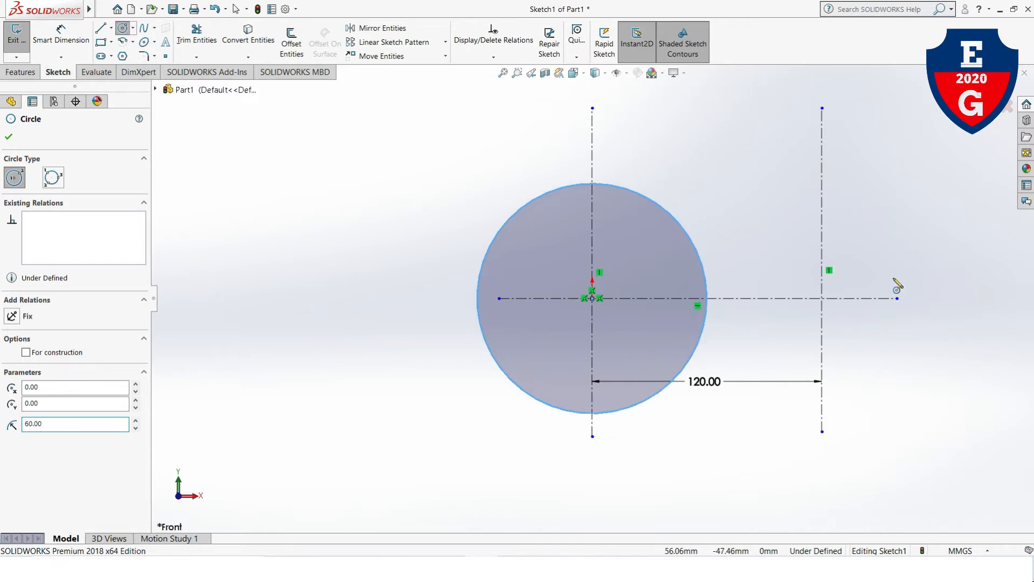
Step: Add a 120 mm diameter dimension to the circle at the origin
left_click(45, 40)
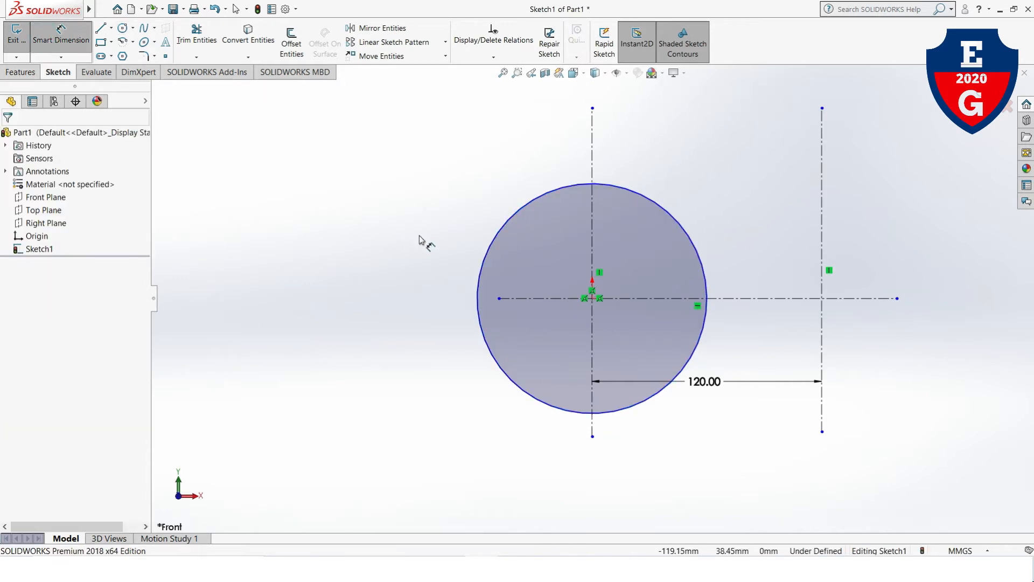
left_click(492, 239)
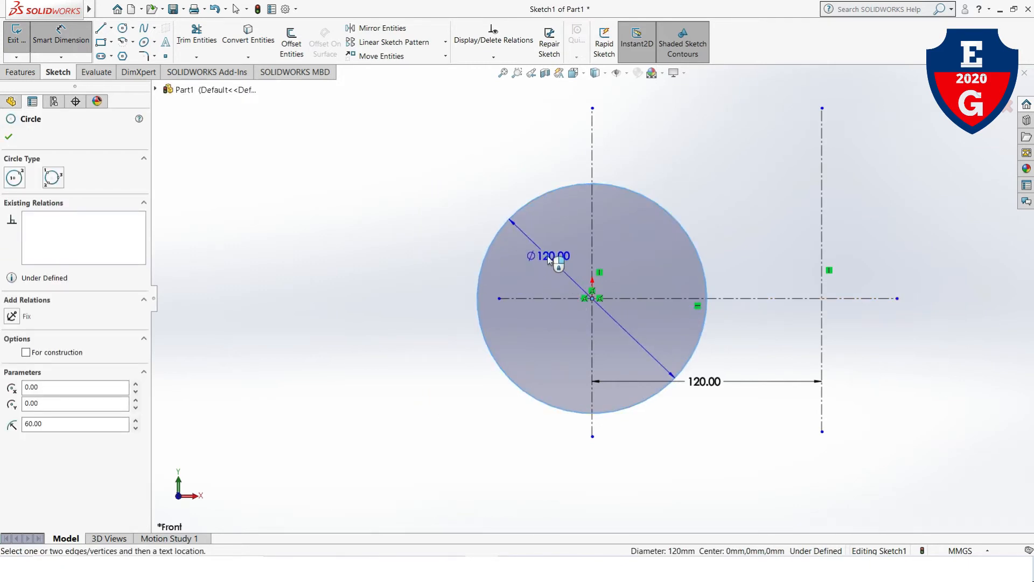
left_click(549, 258)
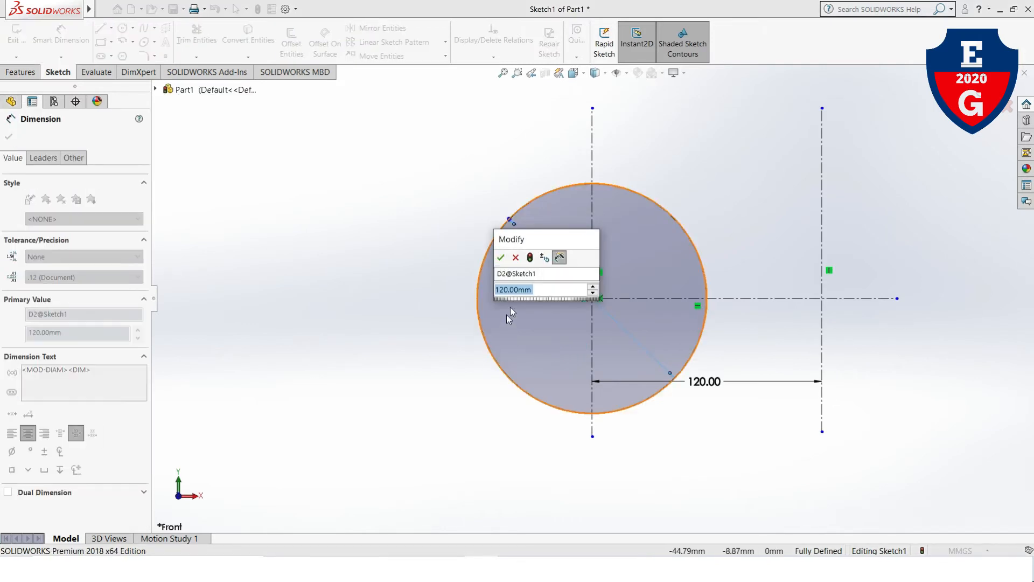
left_click(500, 259)
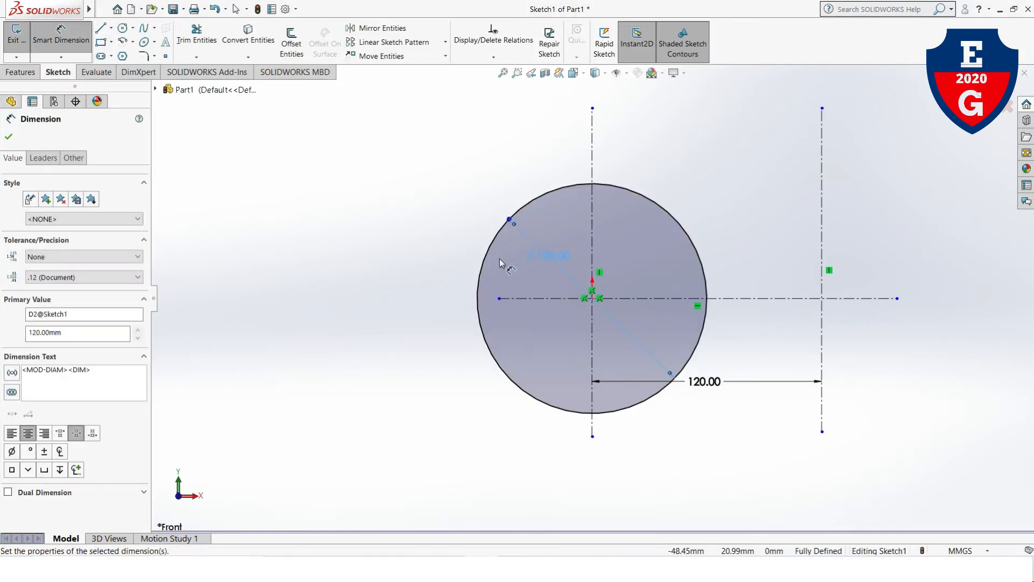
Step: Draw a perimeter circle tangent to the horizontal centerline and both vertical centerlines, above the horizontal centerline
left_click(133, 29)
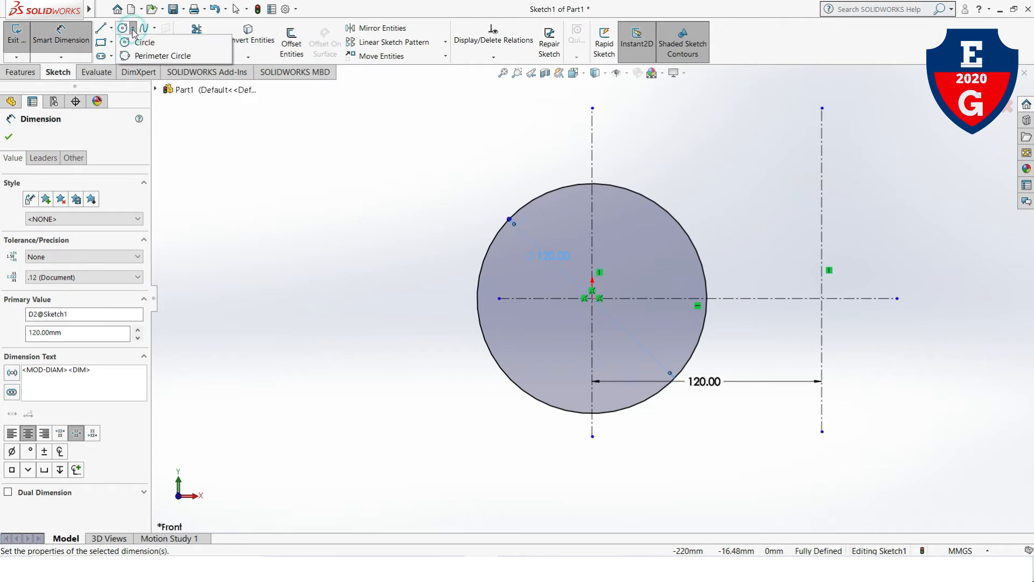
left_click(143, 56)
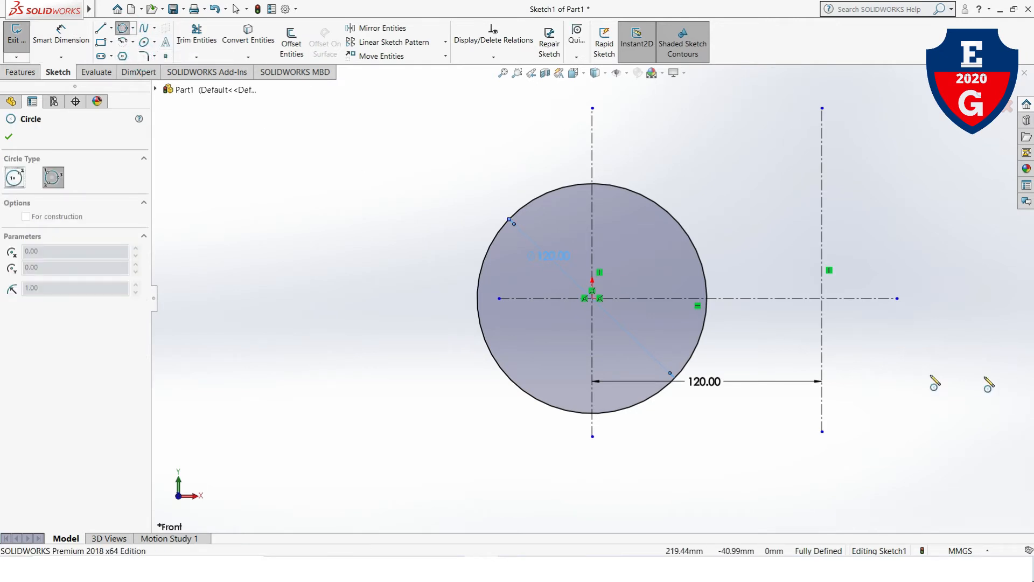
left_click(746, 299)
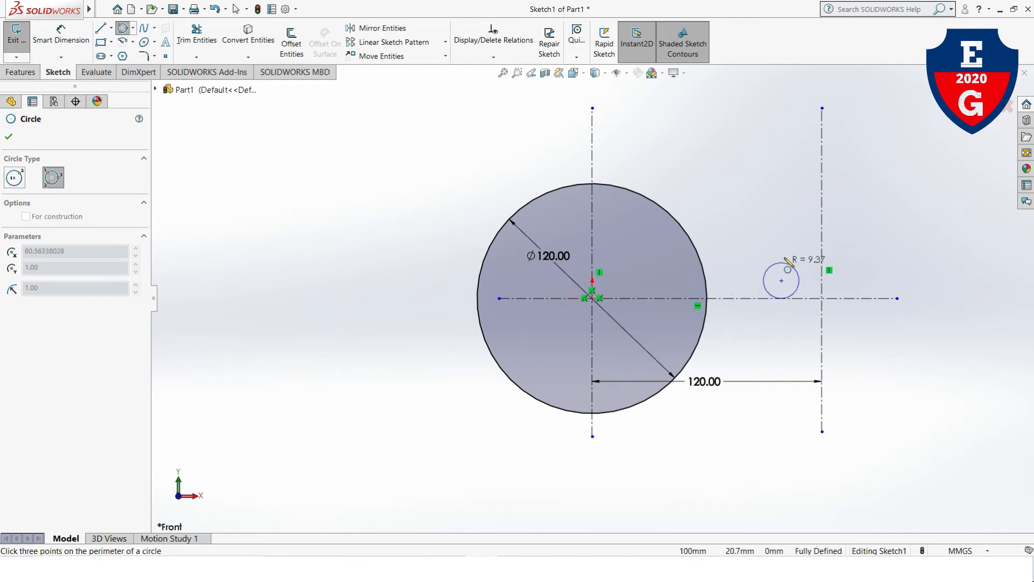
left_click(821, 176)
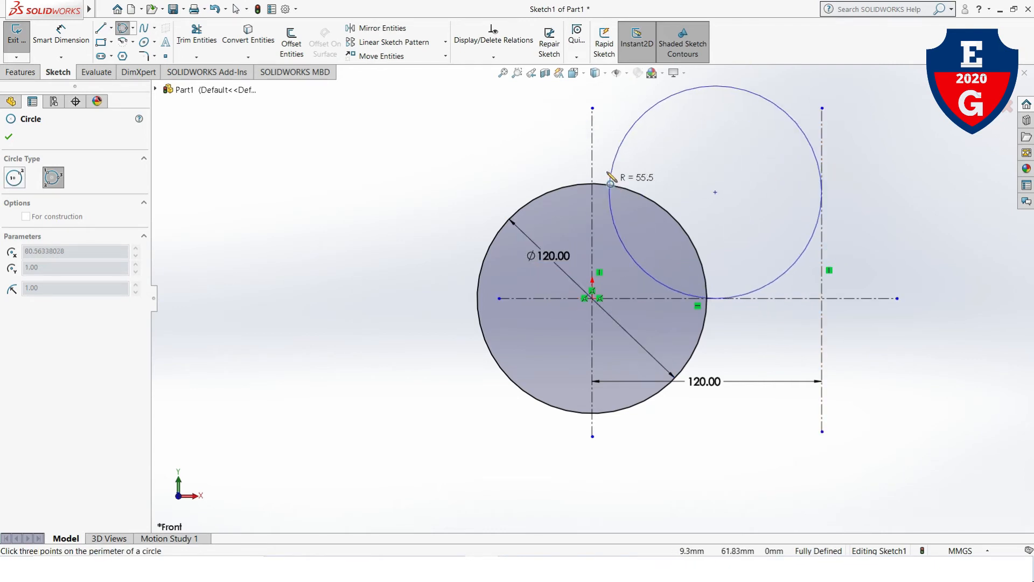
left_click(593, 165)
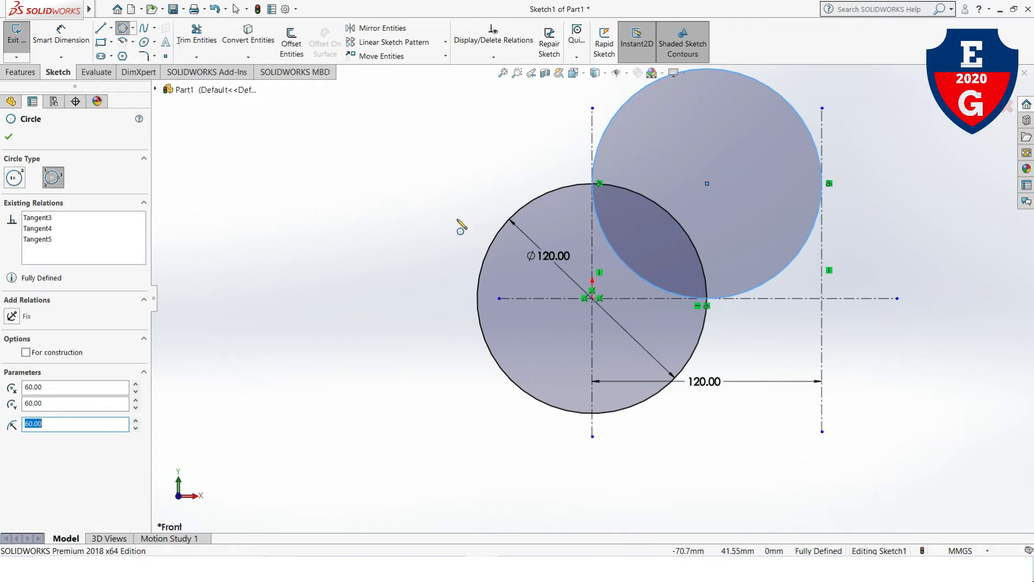
key("Escape")
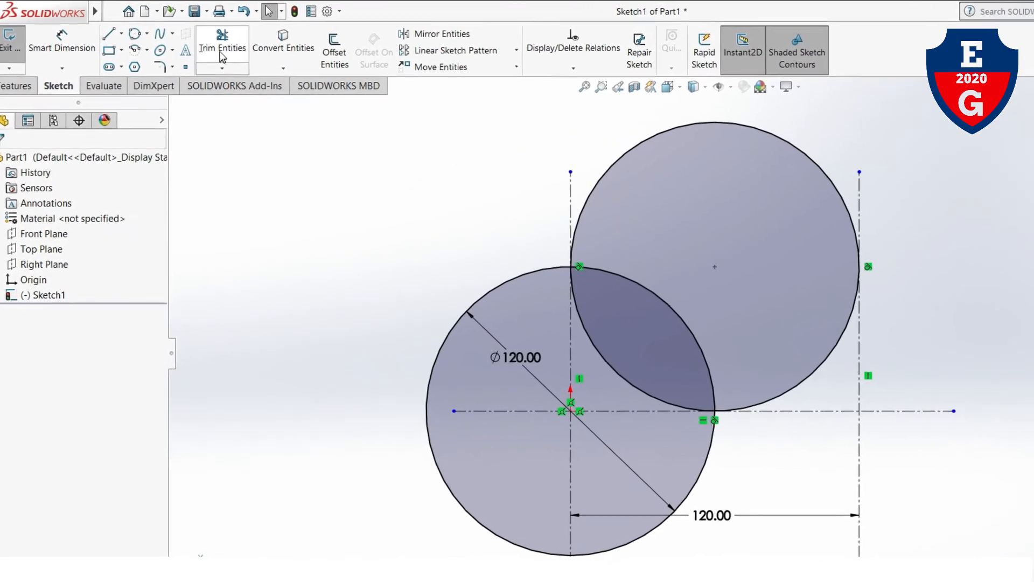
Step: Trim away the two overlapping inner arcs of the circles with Trim to closest, leaving one joined outer outline
left_click(211, 48)
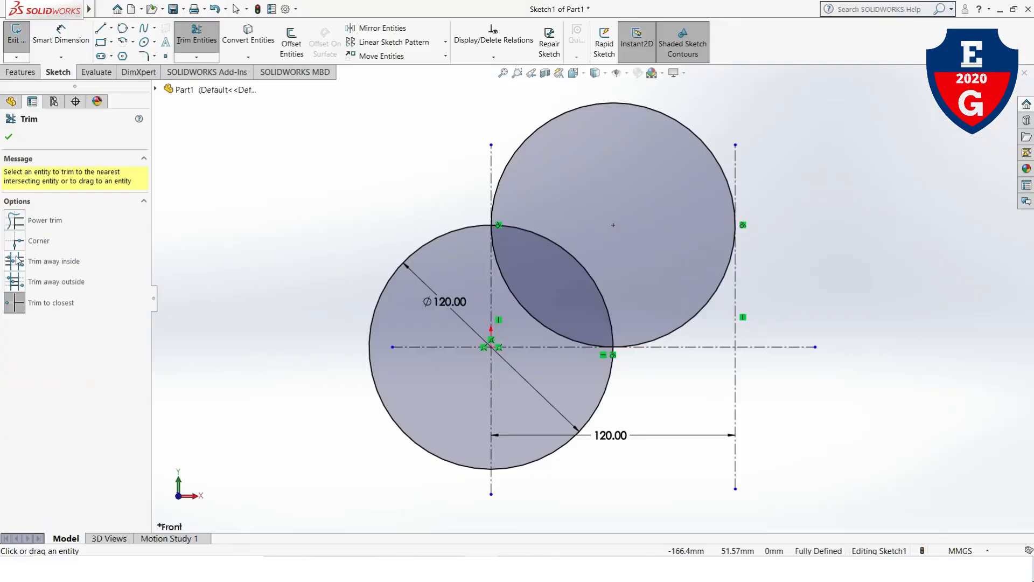
left_click(45, 308)
left_click(546, 242)
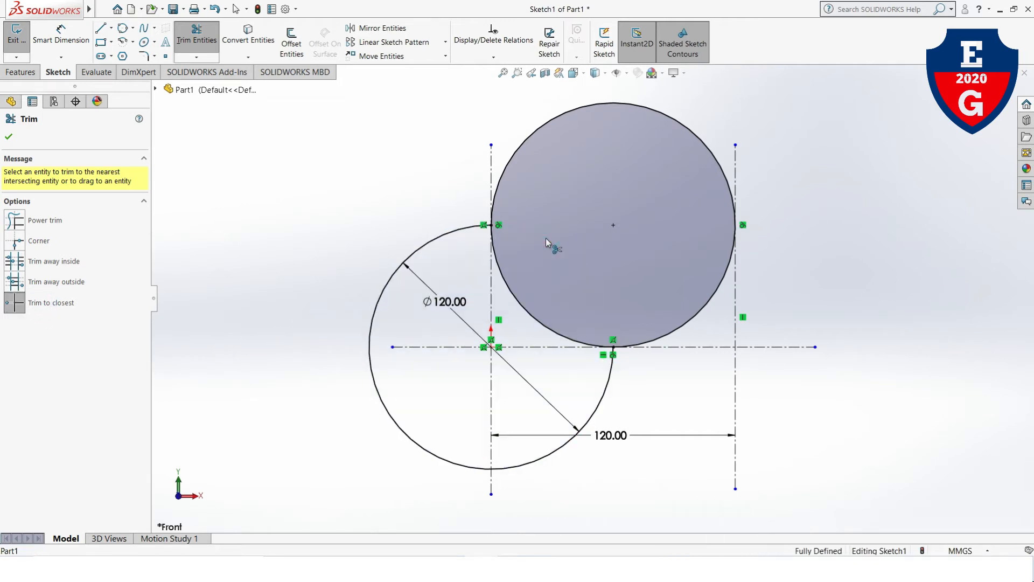
left_click(509, 285)
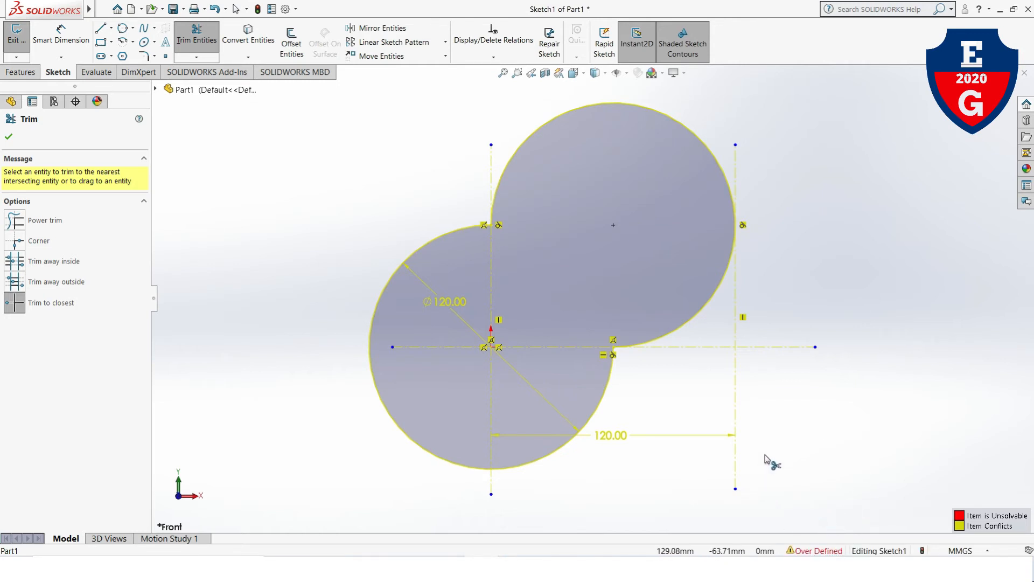
key("Escape")
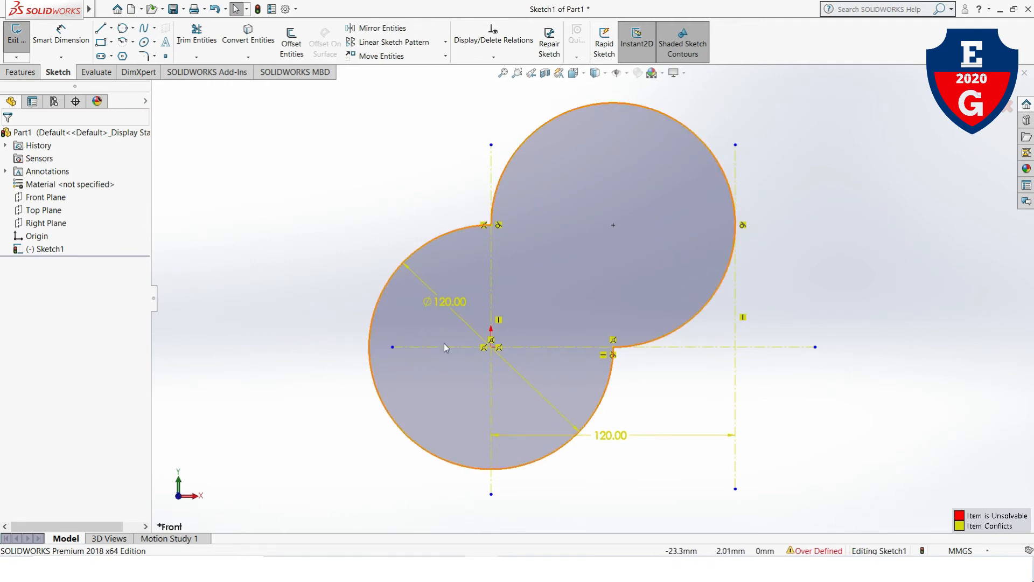
Step: Delete the uppermost conflicting relation at the origin to resolve the over-defined sketch, and exit the sketch
scroll(444, 343, "up", 3)
scroll(444, 344, "down", 5)
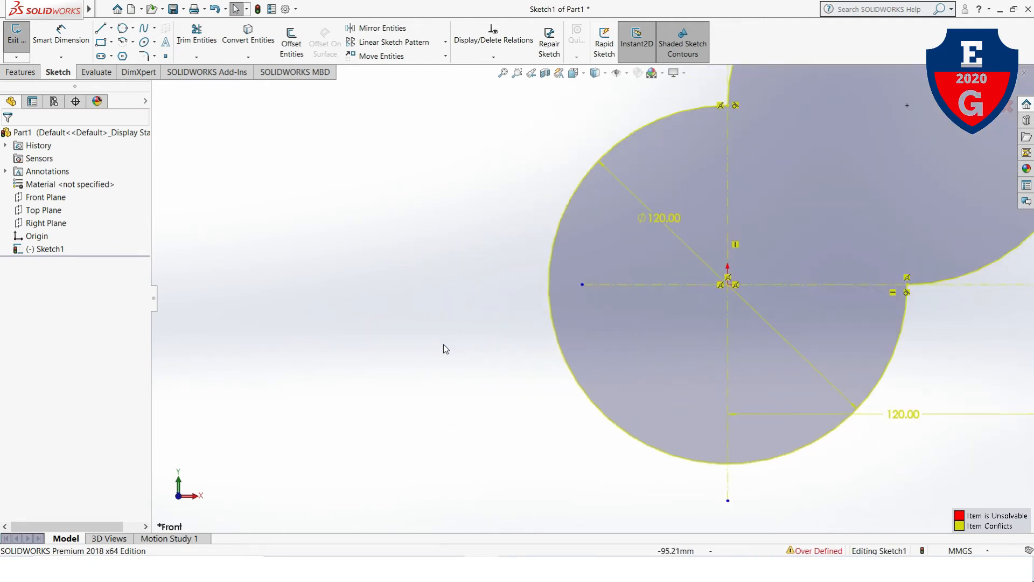
scroll(444, 344, "up", 1)
scroll(652, 299, "down", 2)
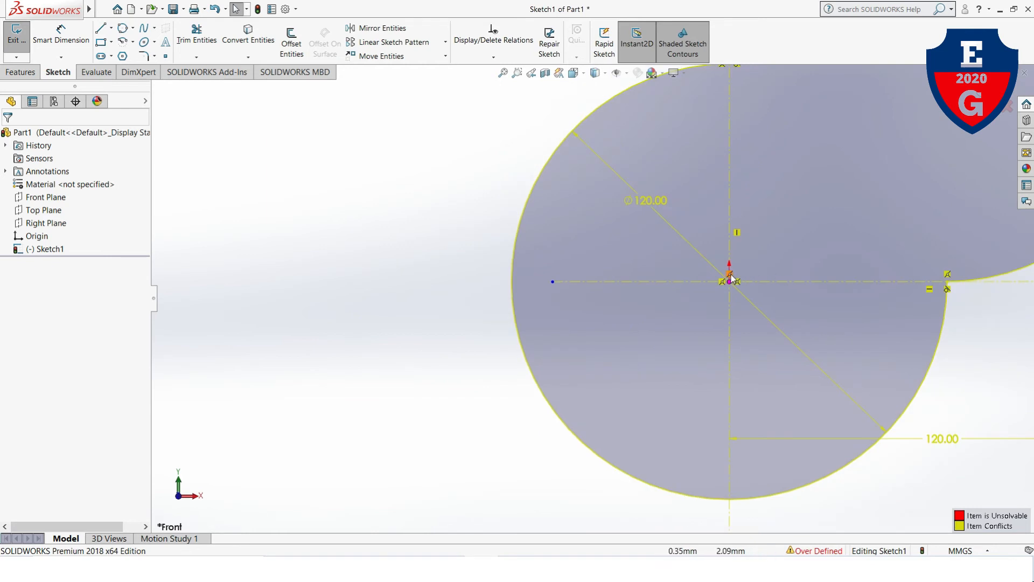
key("Delete")
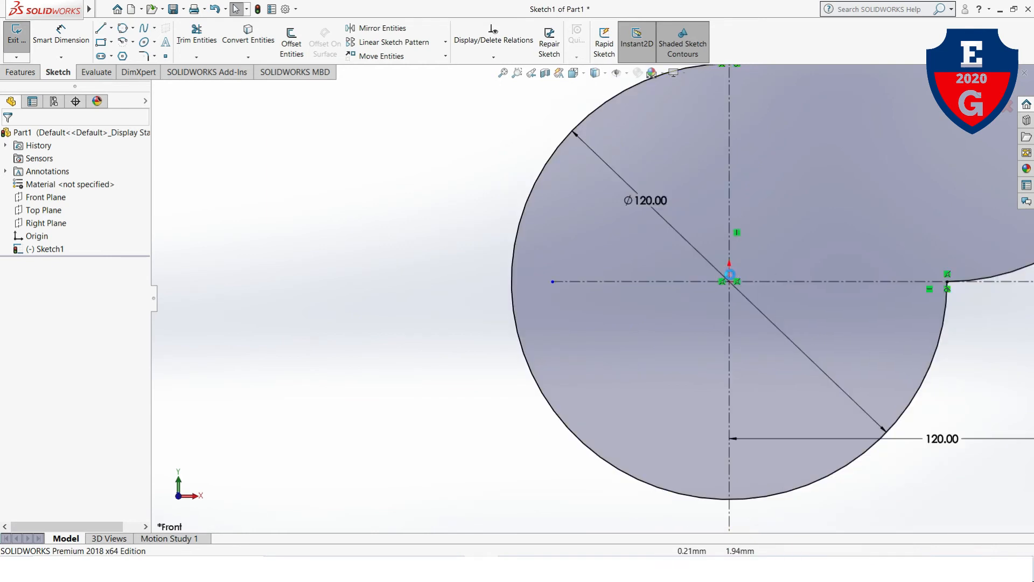
left_click(503, 74)
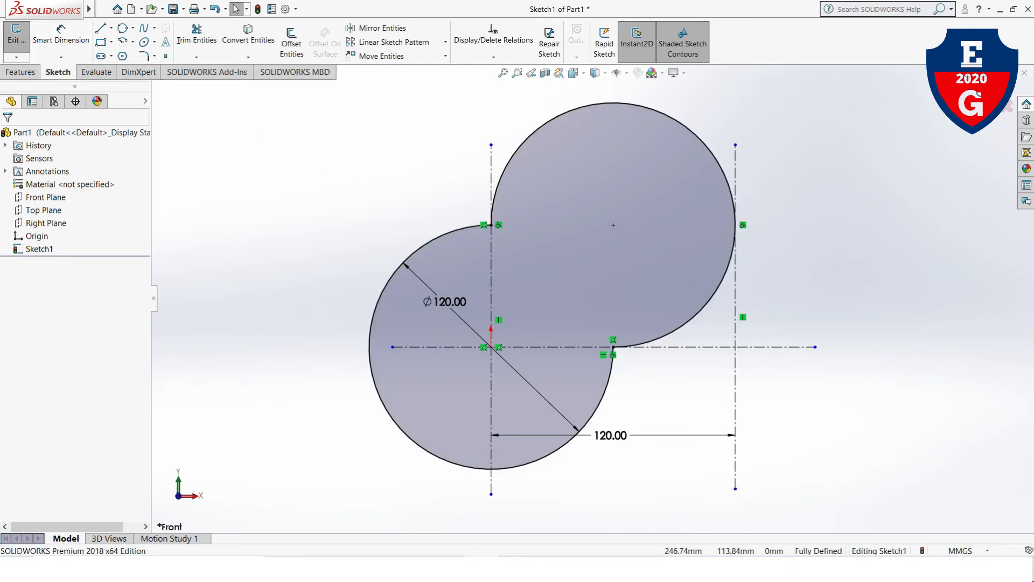
left_click(991, 98)
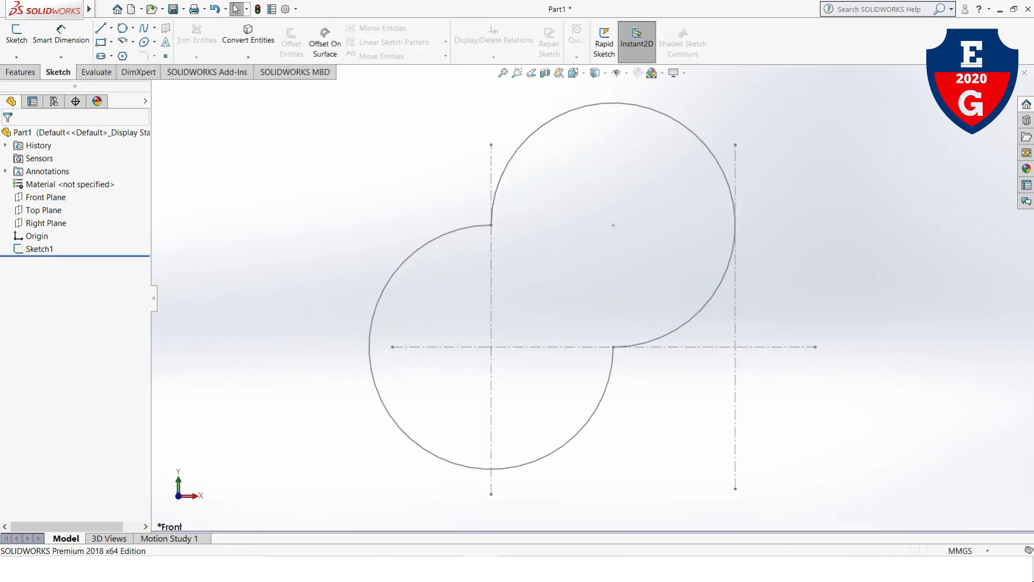
Step: Extrude the two-lobed sketch contour as a blind boss 80 mm deep
left_click(20, 71)
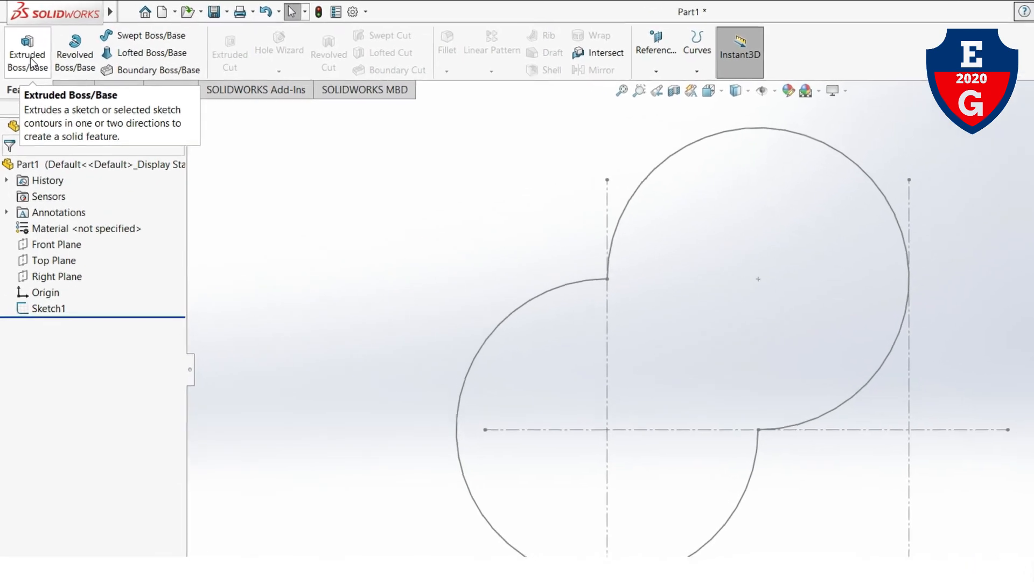
left_click(26, 53)
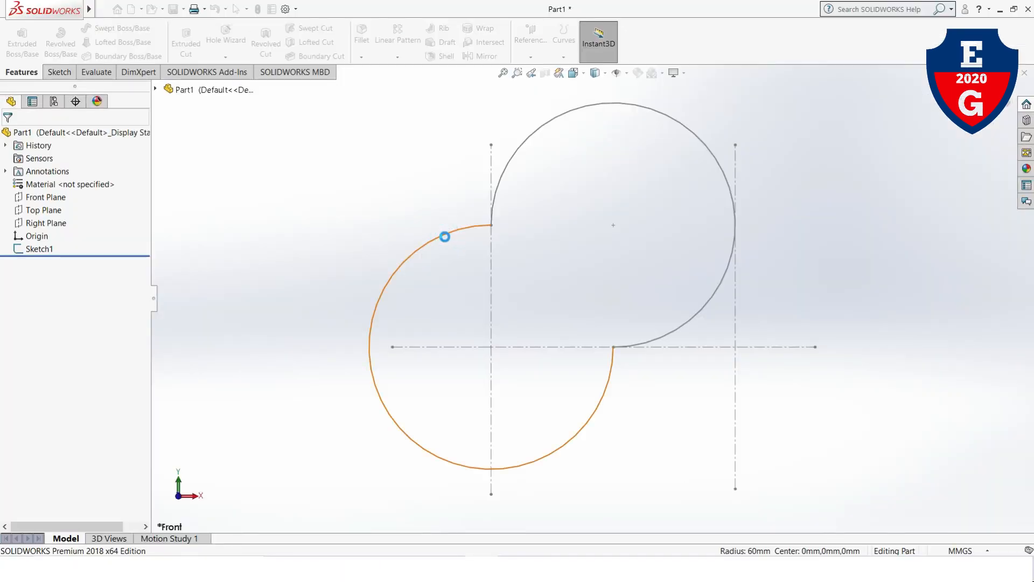
left_click(443, 235)
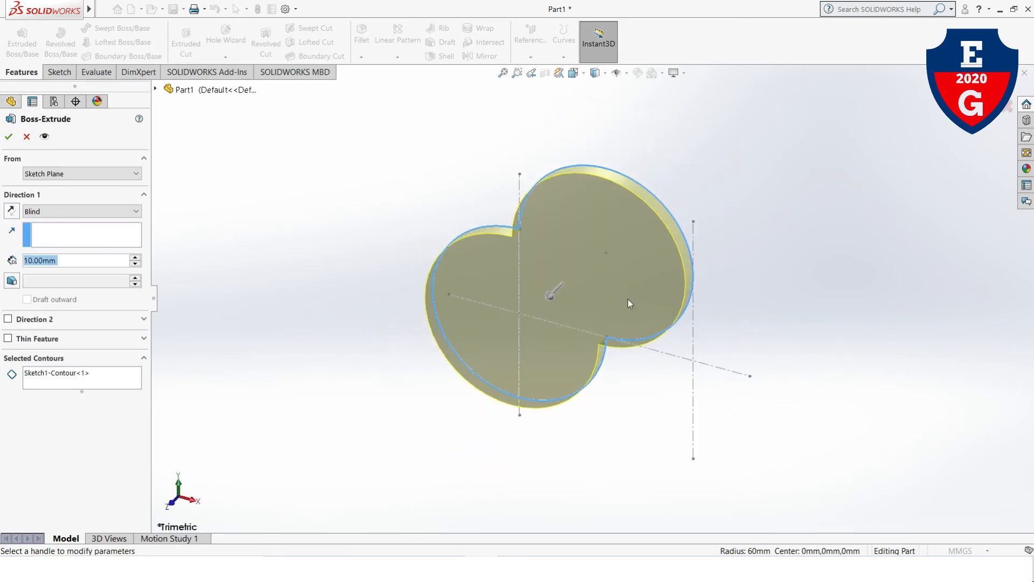
left_click_drag(492, 335, 488, 340)
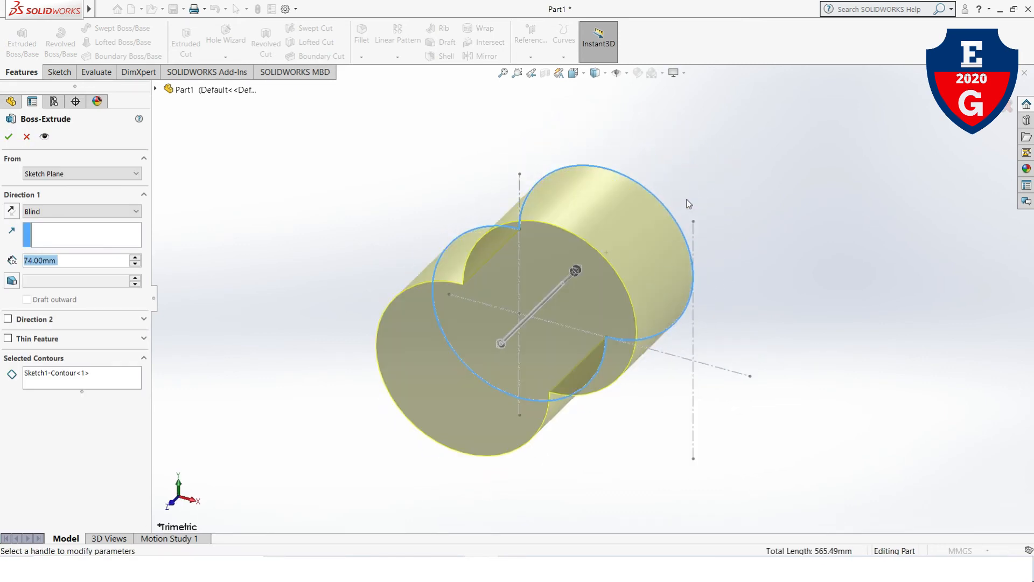
mouse_move(688, 203)
middle_mouse_down()
mouse_move(641, 266)
mouse_move(676, 251)
middle_mouse_up()
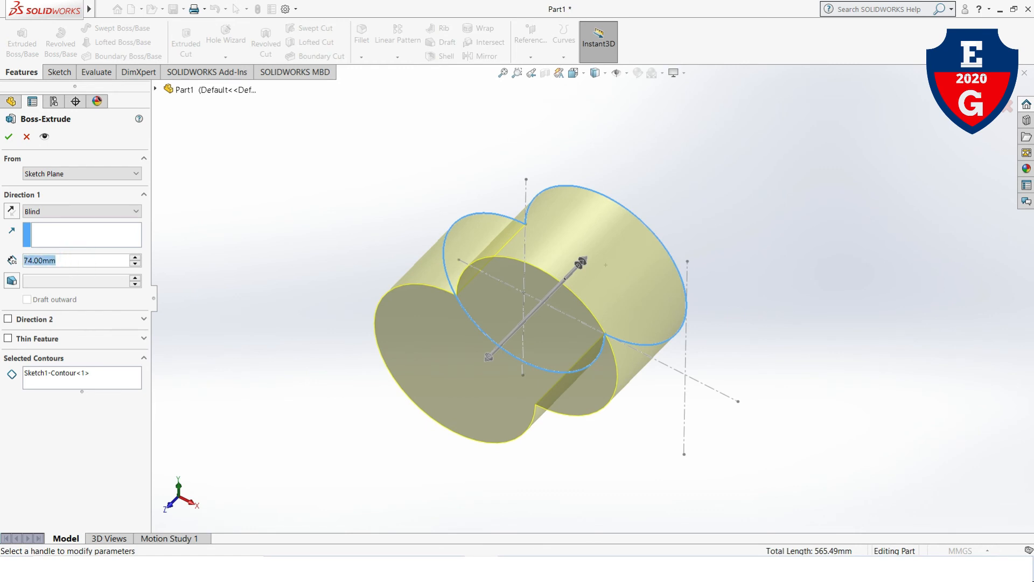
type("80")
key("Return")
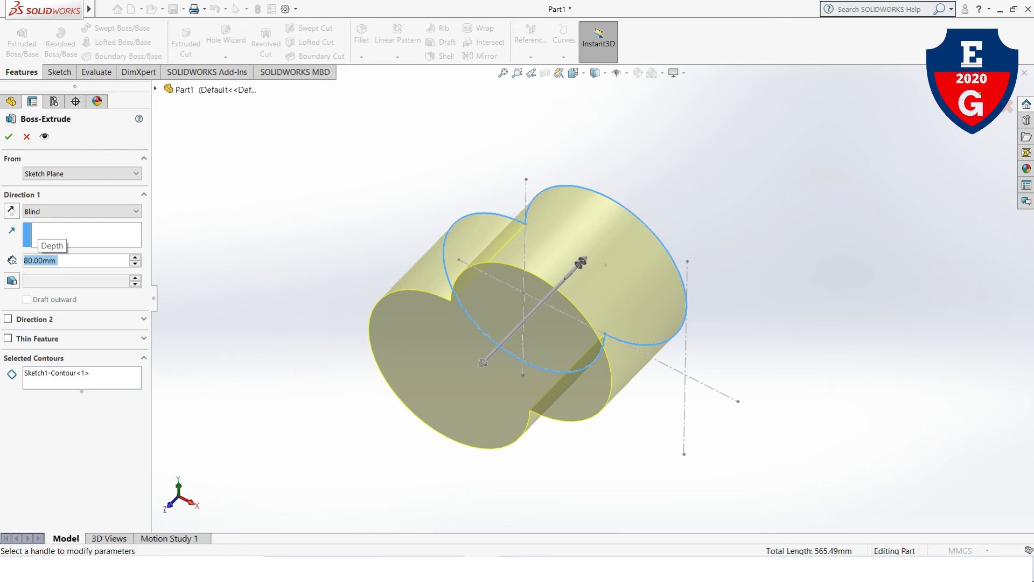
key("Return")
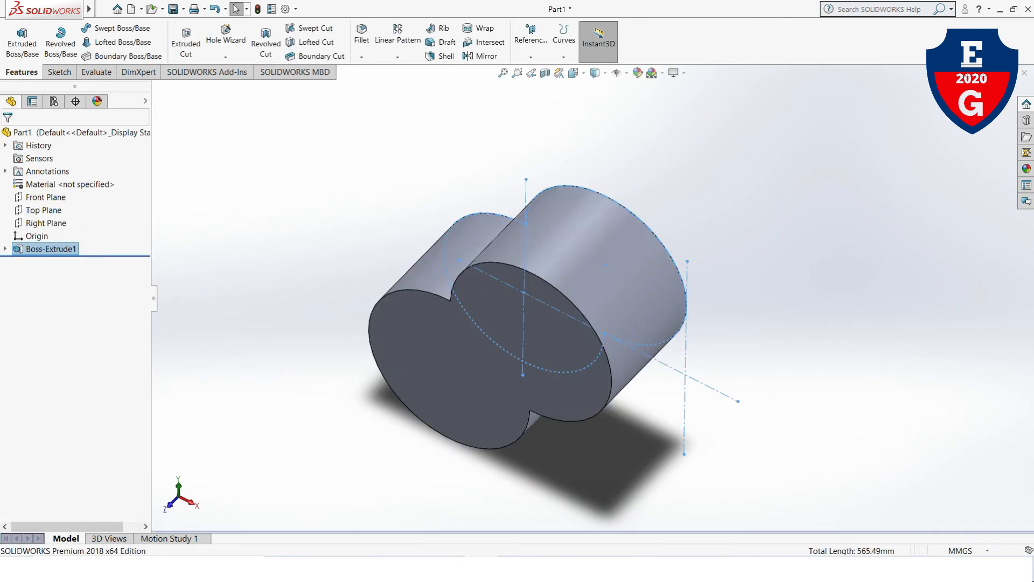
Step: Edit the boss extrusion and set its blind depth to 125 mm
middle_click_drag(648, 296, 560, 237)
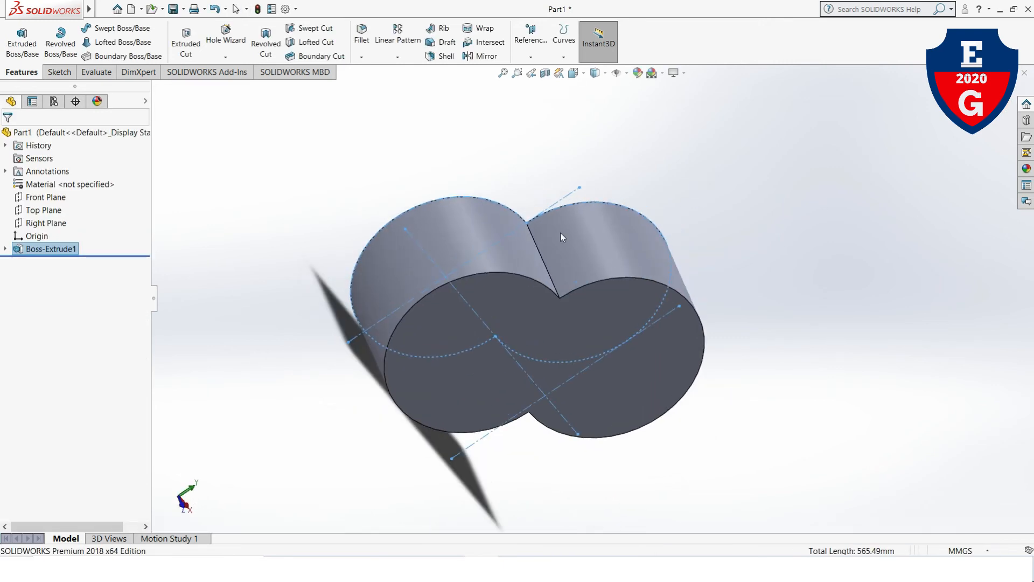
right_click(74, 253)
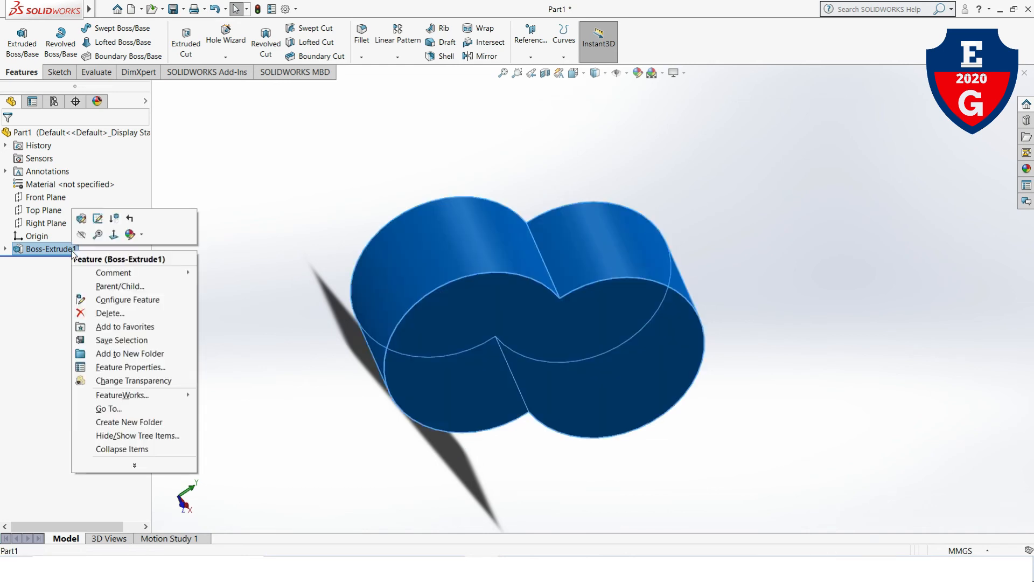
left_click(81, 220)
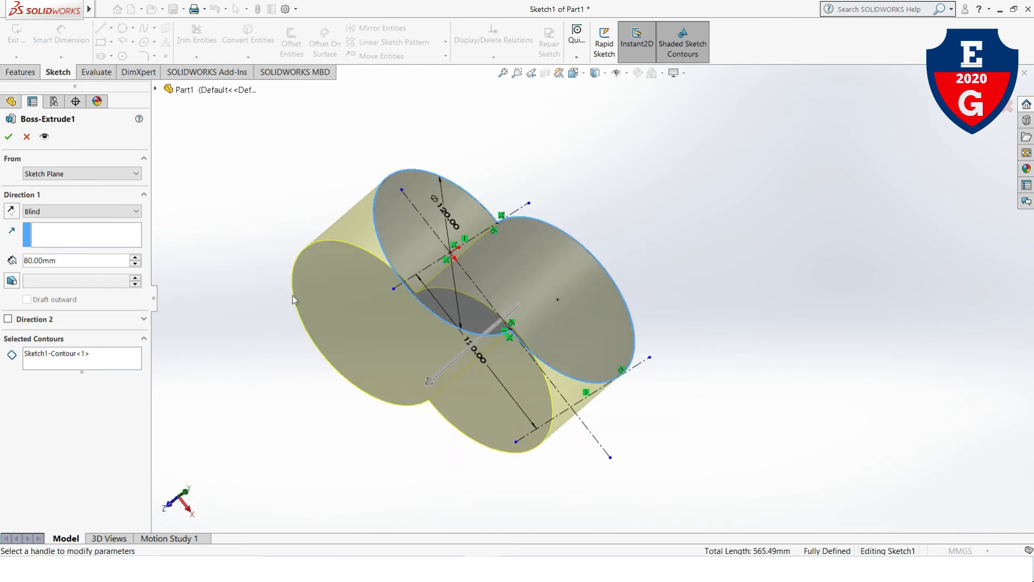
left_click_drag(428, 381, 383, 403)
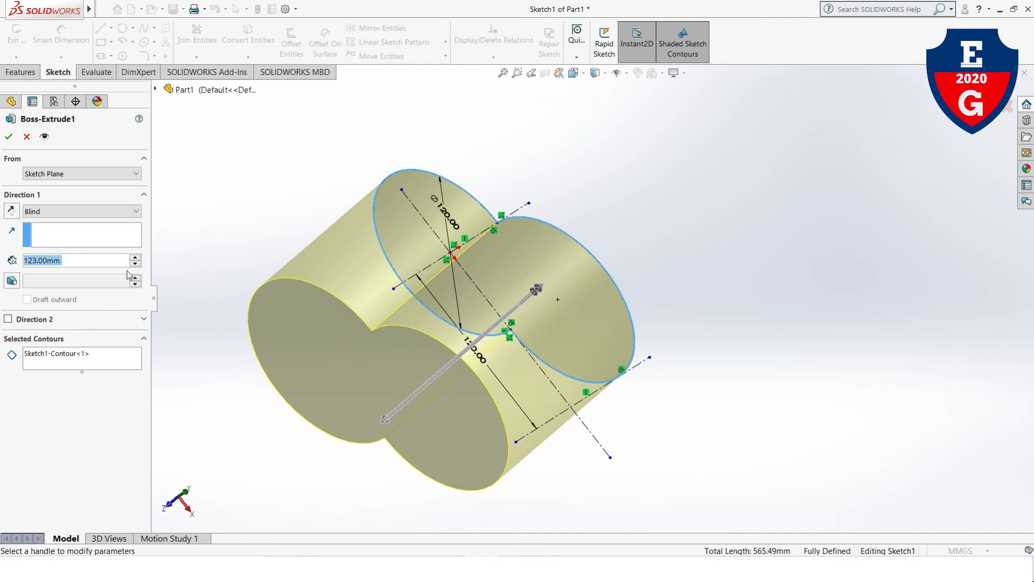
mouse_move(575, 426)
middle_mouse_down()
mouse_move(635, 392)
mouse_move(584, 409)
middle_mouse_up()
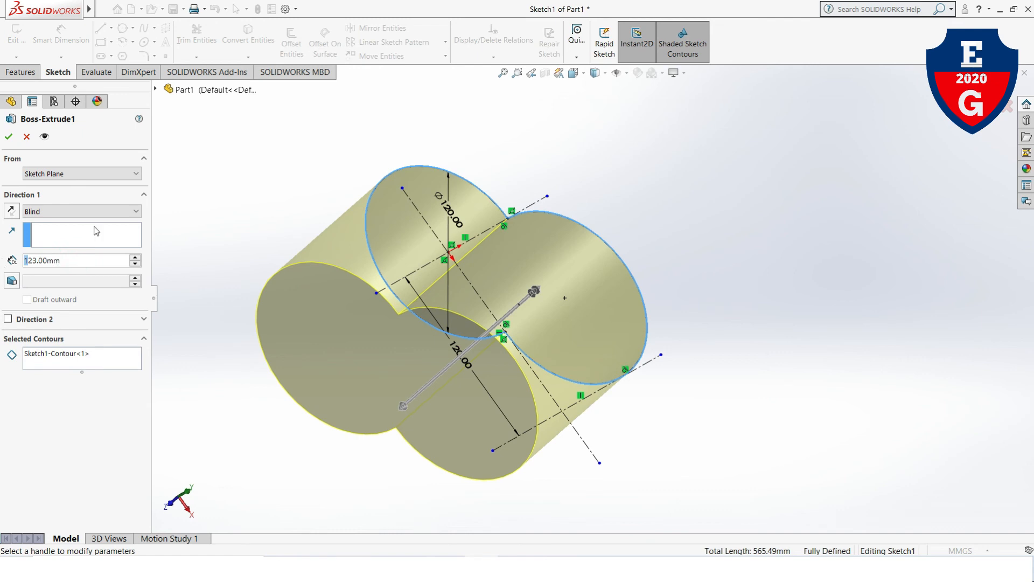
type("125")
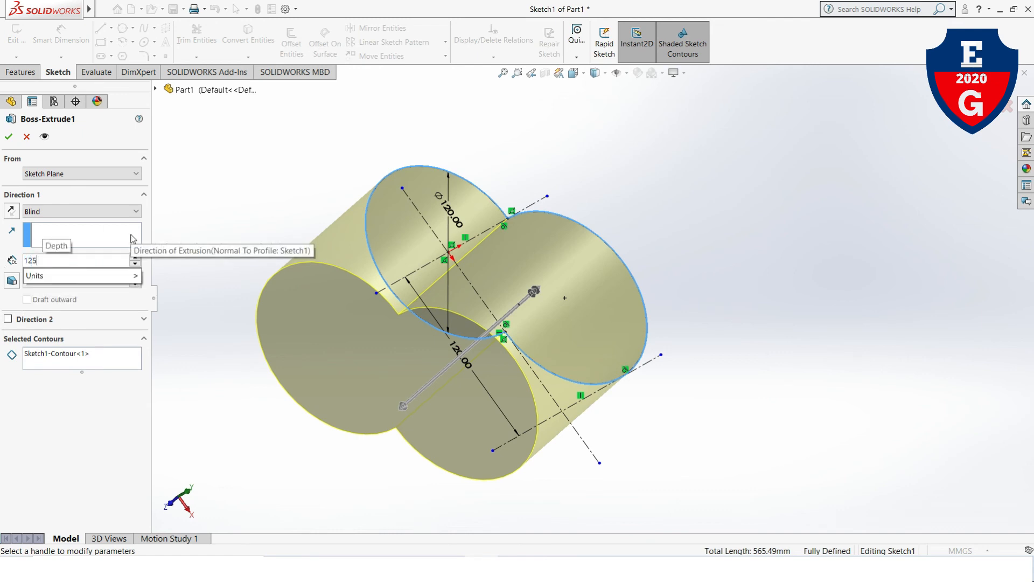
key("Return")
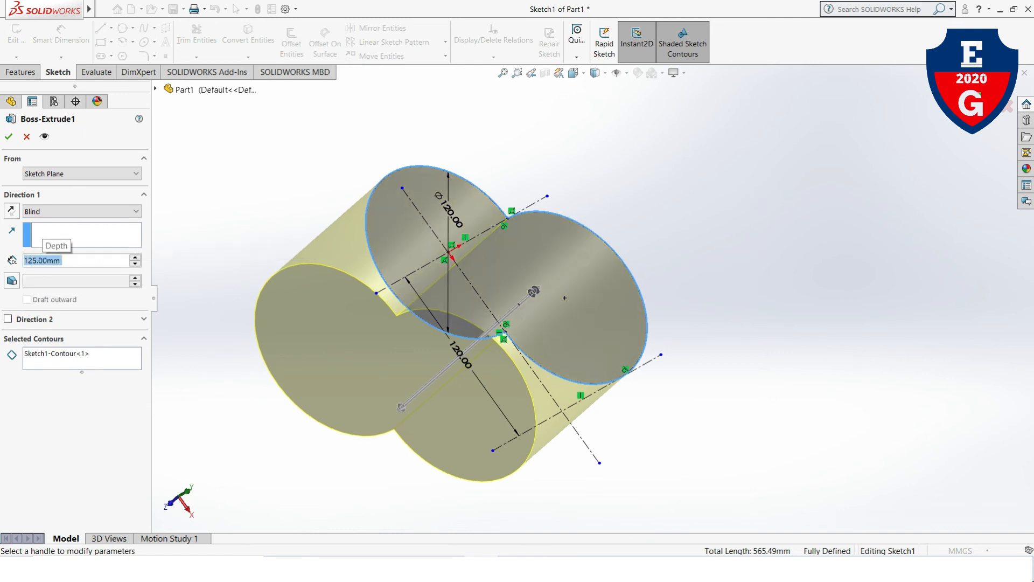
left_click(999, 90)
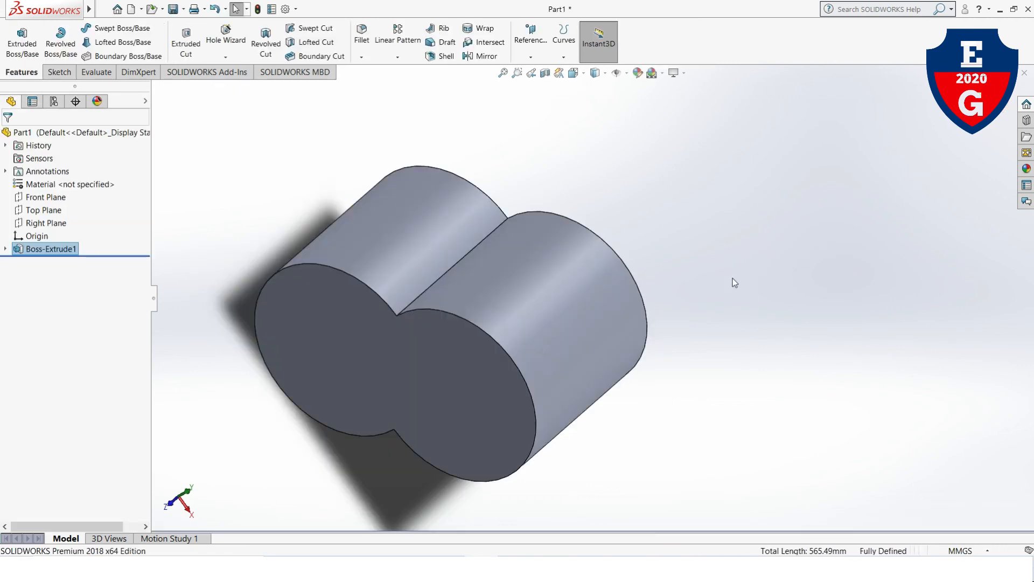
middle_click_drag(650, 302, 718, 186)
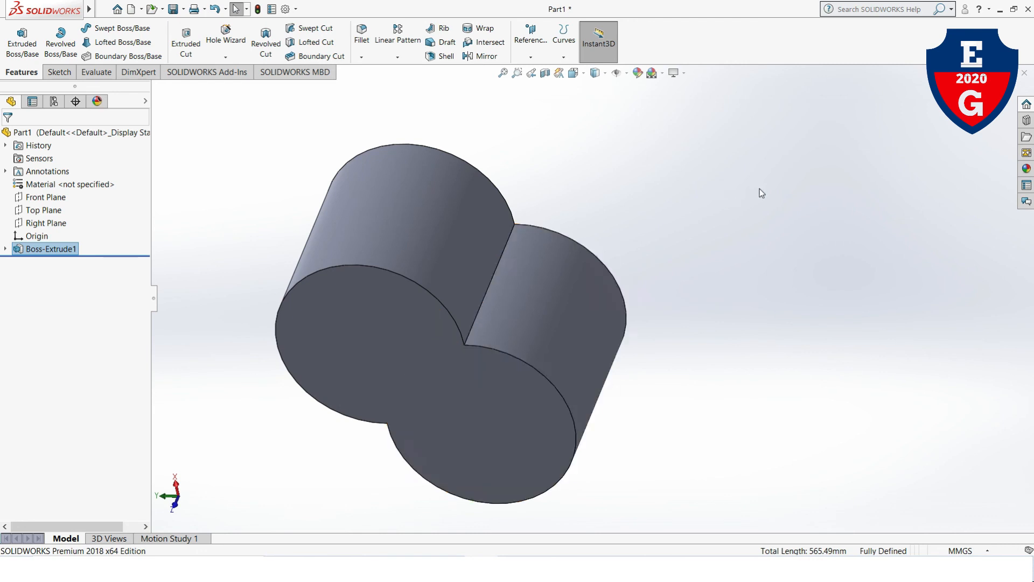